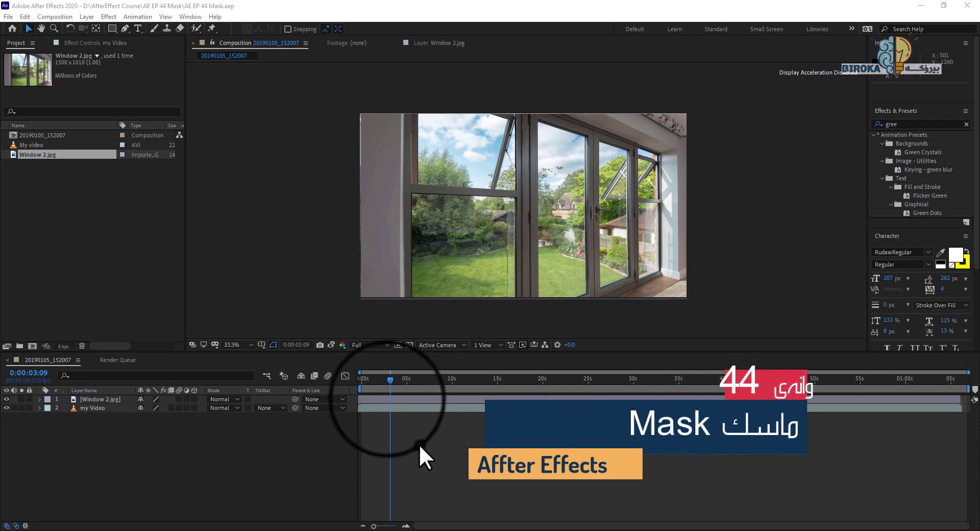
left_click(402, 423)
left_click(385, 400)
left_click(432, 440)
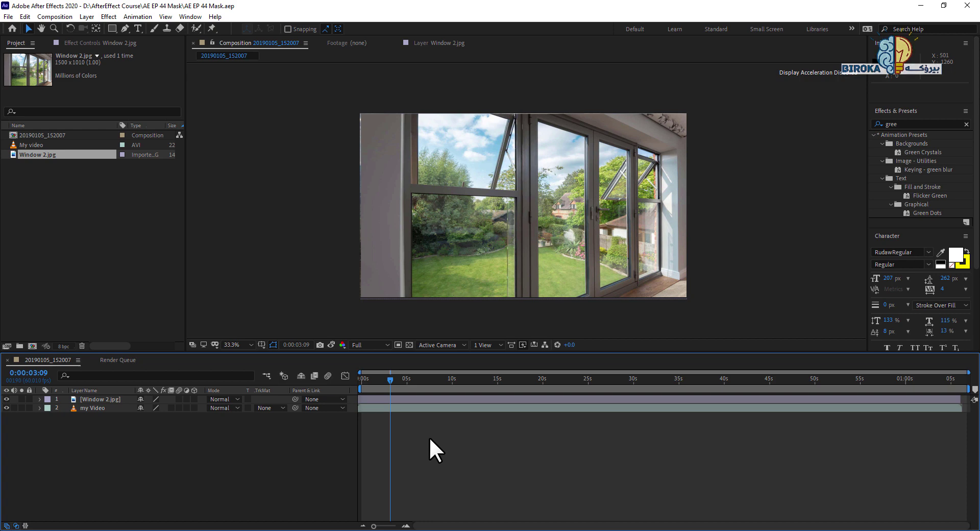
left_click(486, 463)
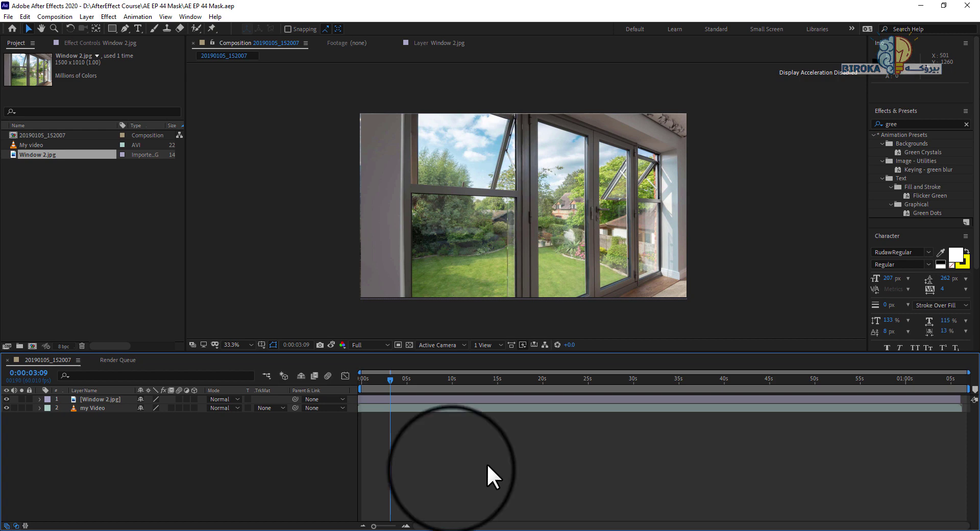
left_click(450, 467)
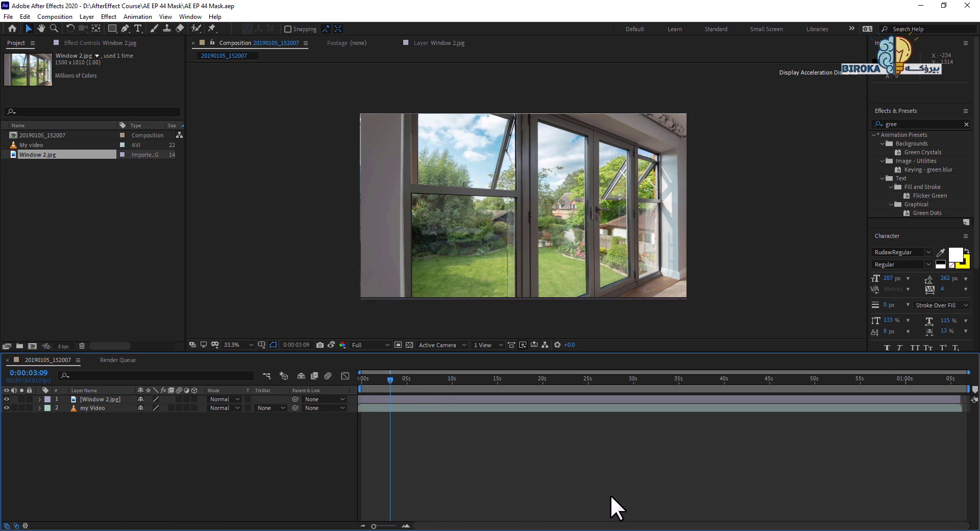
- Scrub through the composition at several times to view the window image over the video
left_click(455, 384)
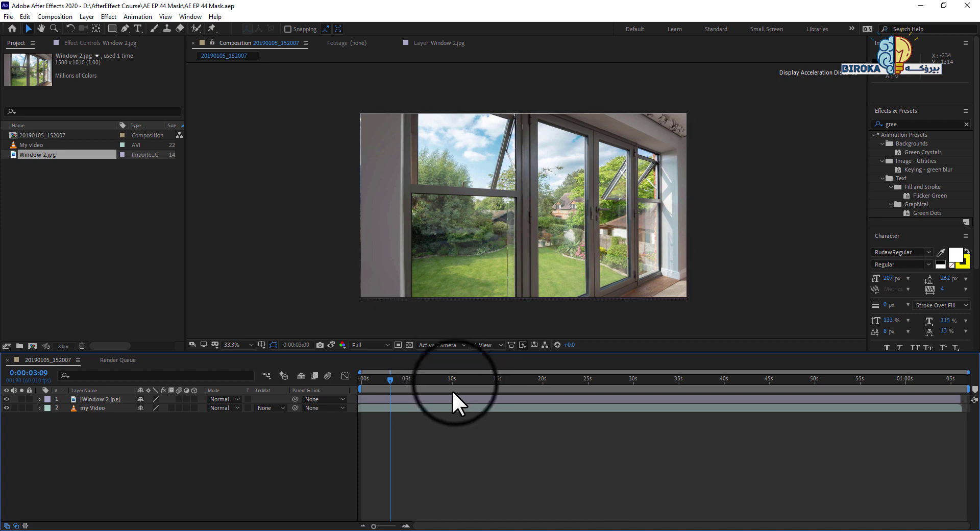
left_click(524, 381)
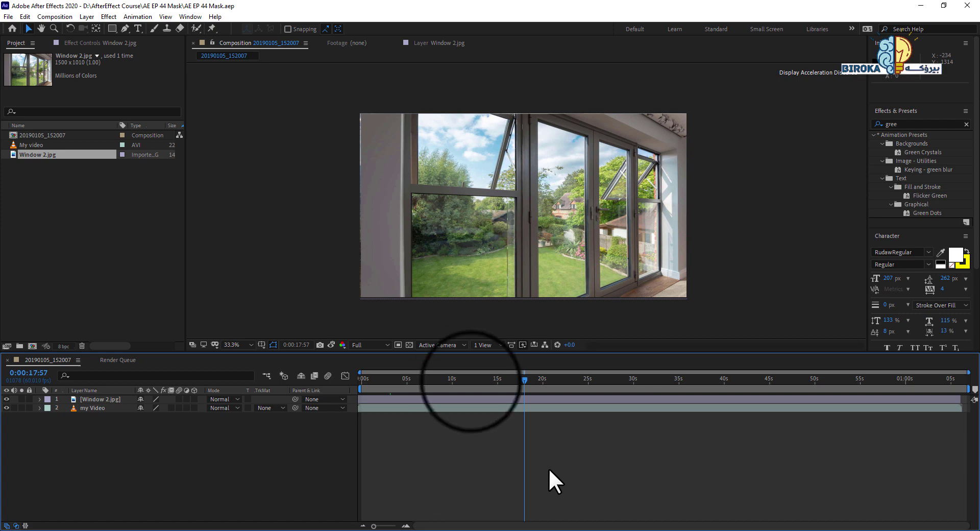
left_click(470, 380)
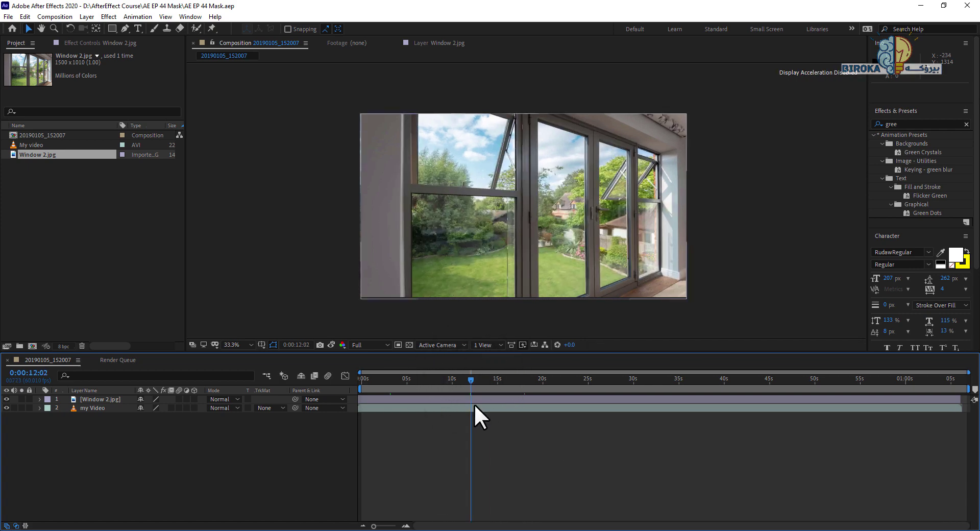
left_click(402, 380)
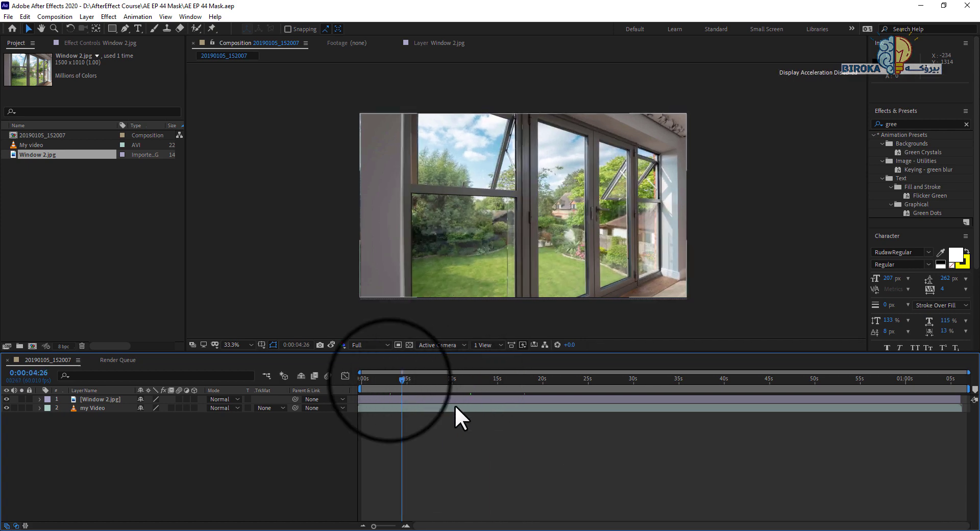
left_click(389, 381)
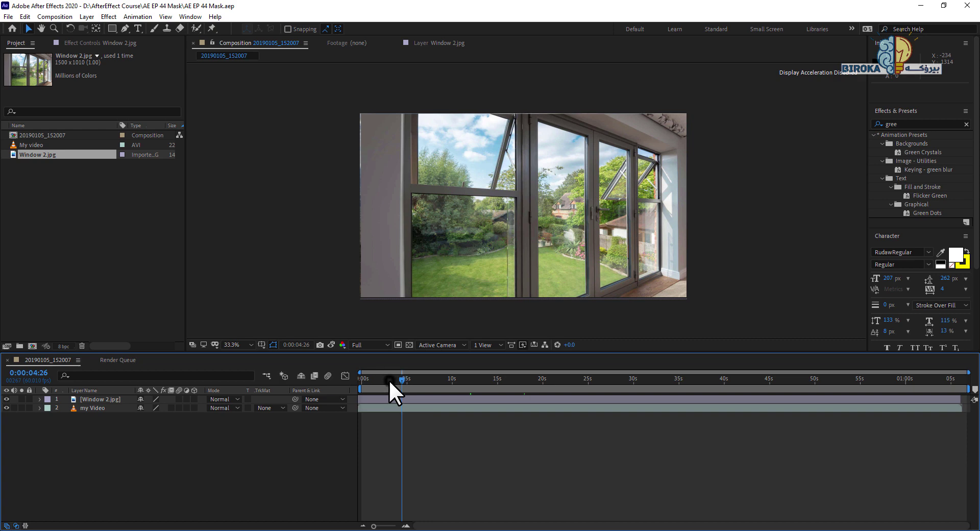
left_click(420, 381)
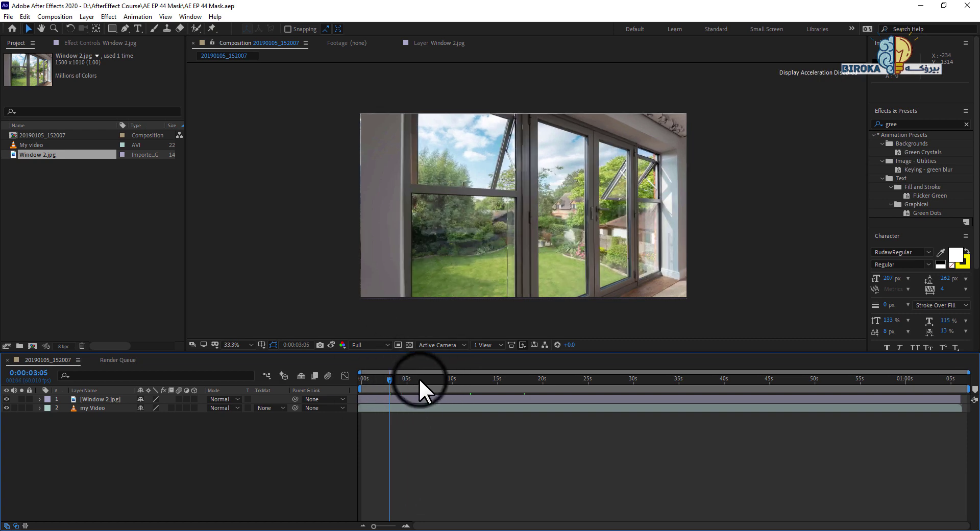
left_click(470, 380)
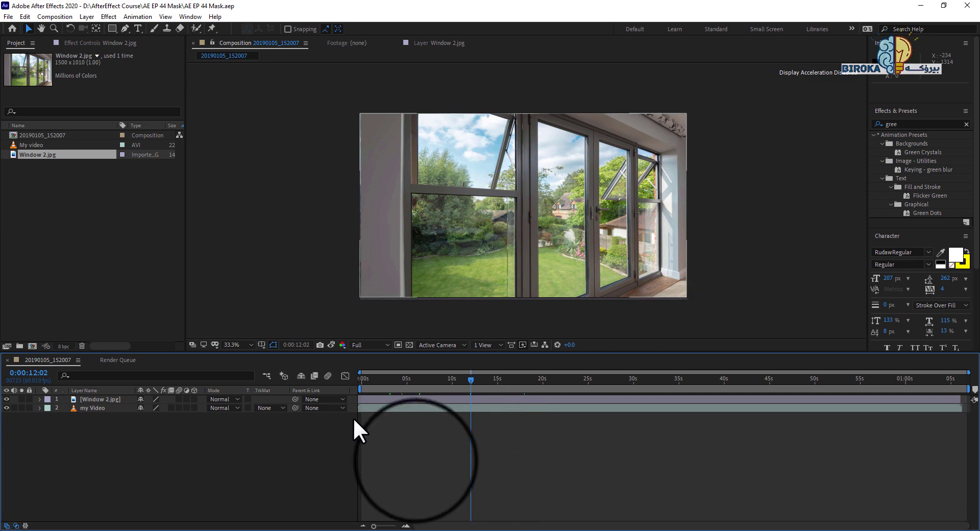
- Preview the my Video footage at different times by temporarily hiding the Window 2.jpg layer
left_click(6, 399)
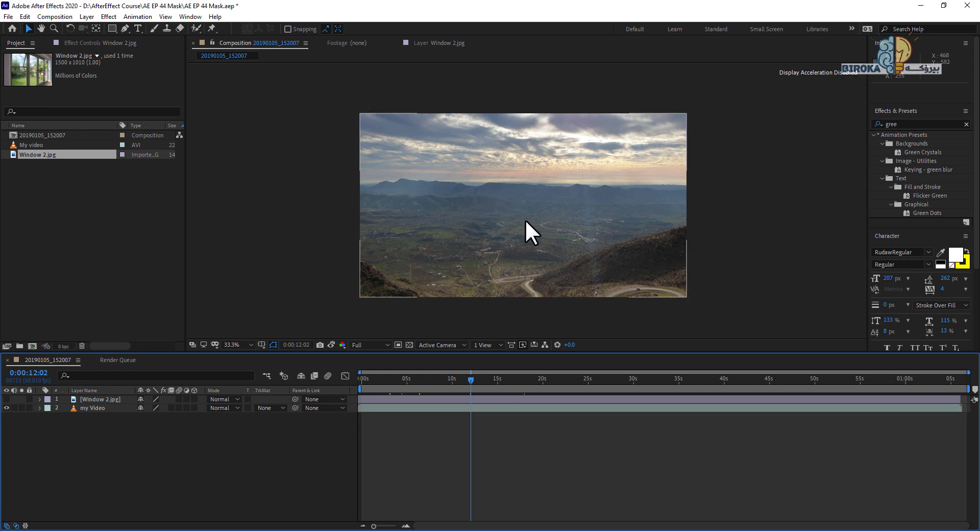
left_click_drag(445, 386, 466, 383)
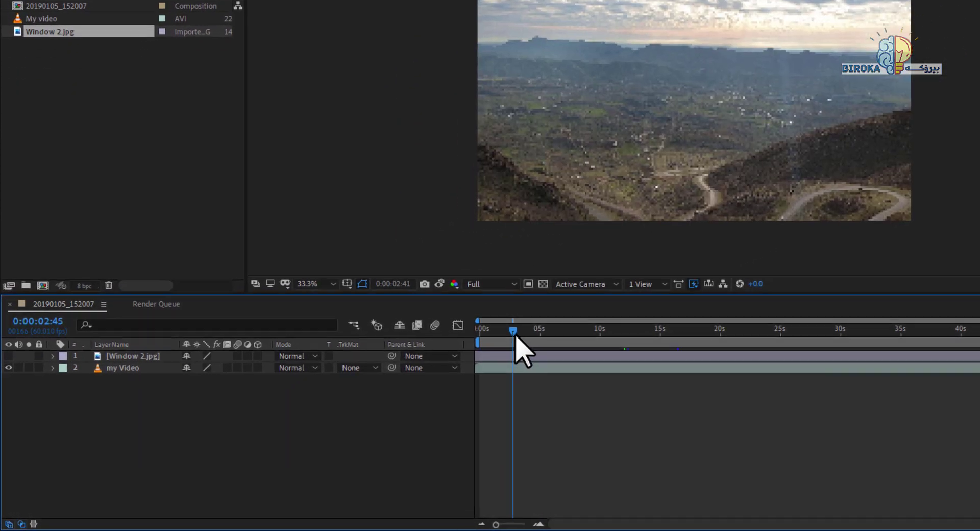
left_click_drag(679, 334, 711, 328)
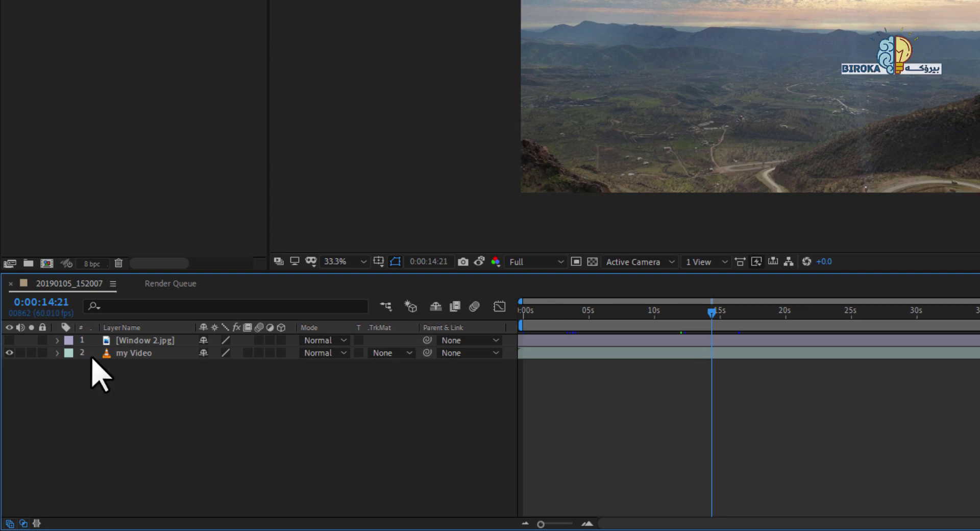
left_click(9, 340)
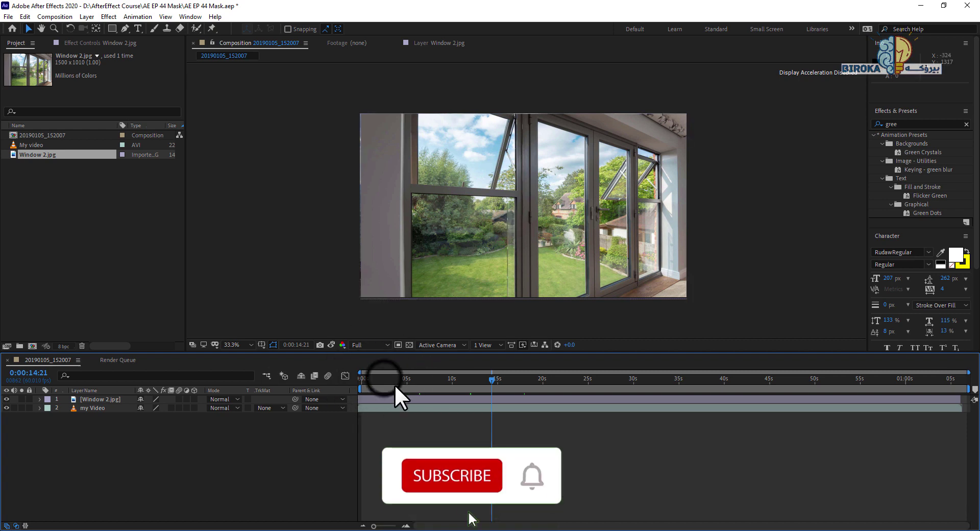
- At 0:00:00:56, draw a rectangular mask about 373 × 406 px on the Window 2.jpg layer over the upper-left window pane
left_click(380, 378)
left_click_drag(378, 379, 369, 378)
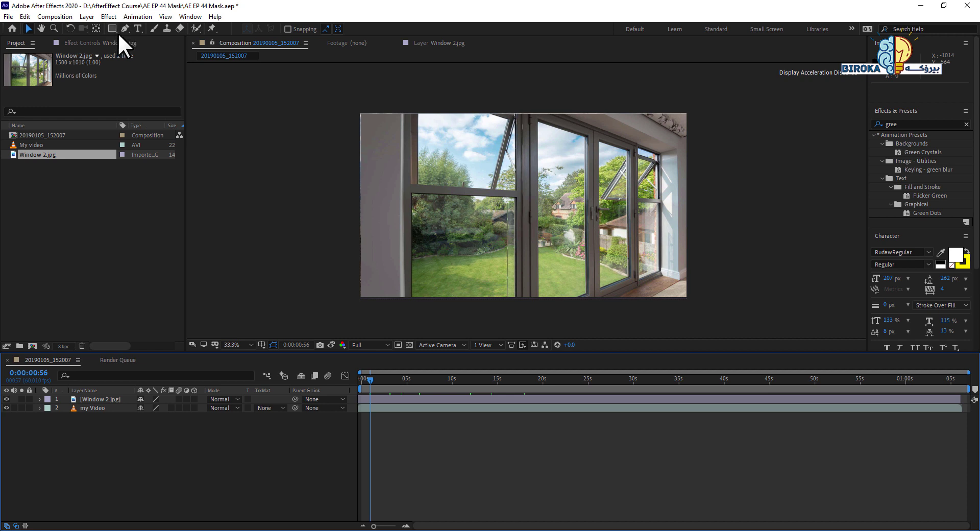
left_click(370, 399)
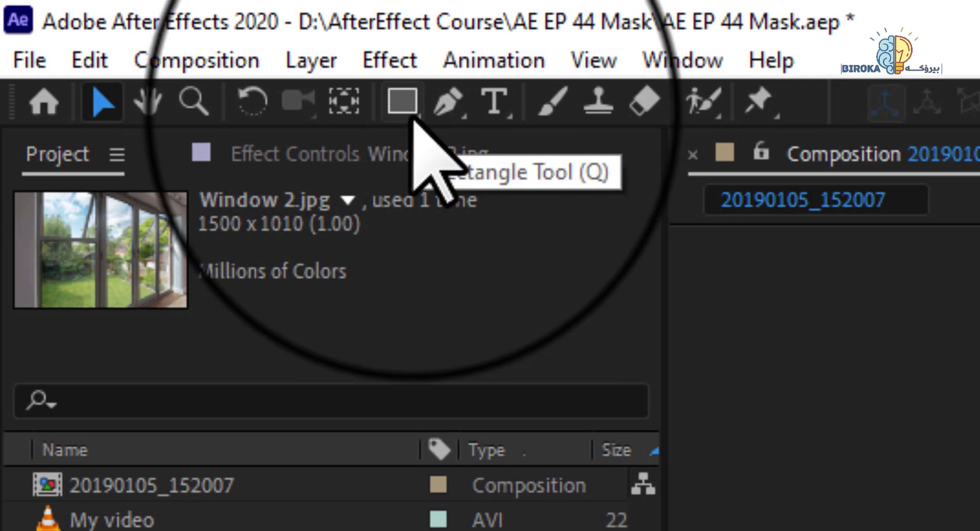
left_click(415, 116)
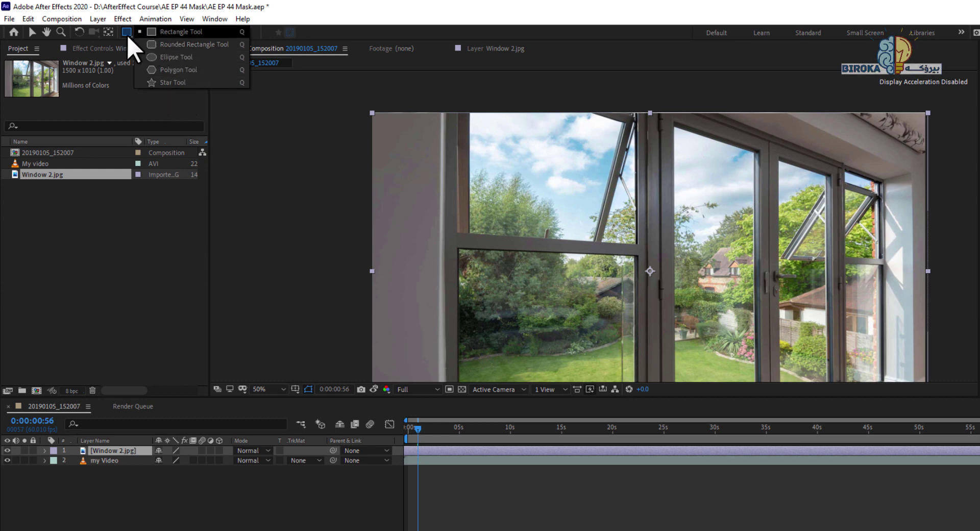
left_click(176, 36)
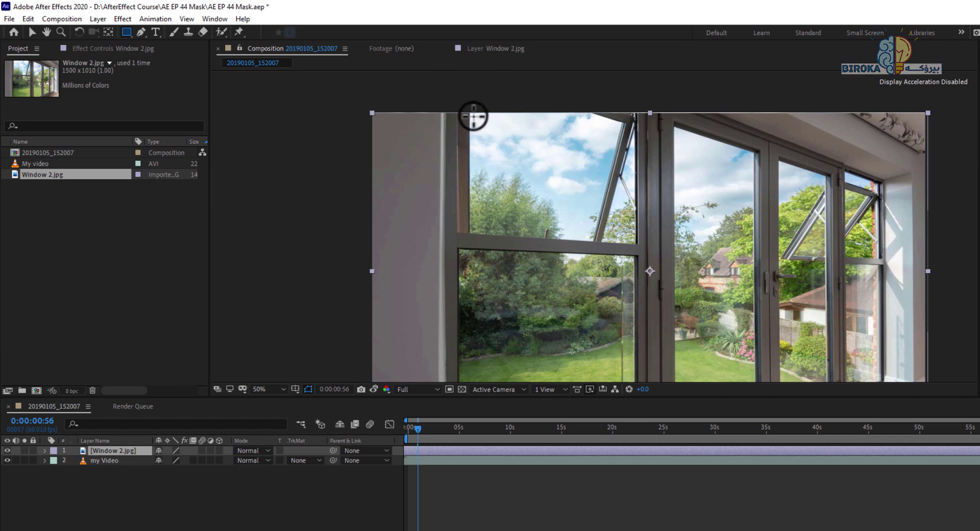
left_click_drag(475, 116, 490, 176)
left_click_drag(515, 218, 610, 241)
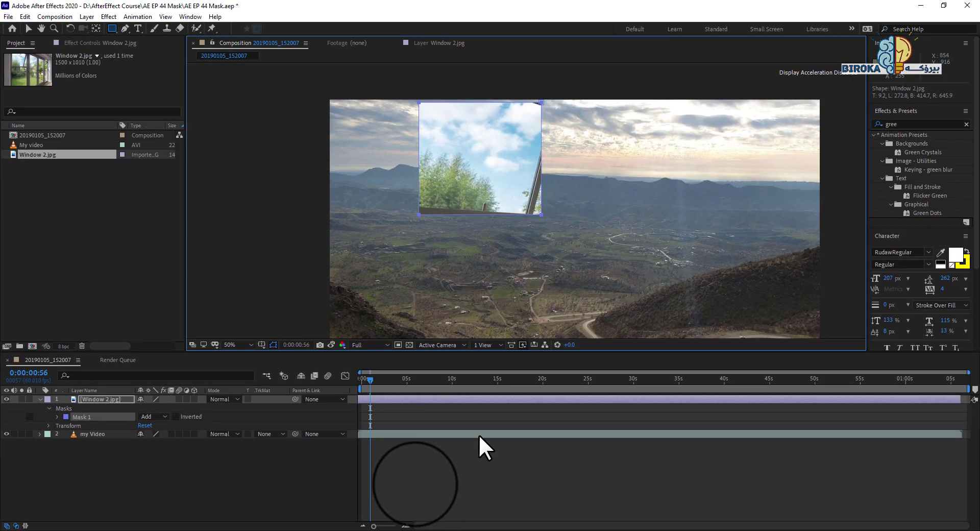
- Invert Mask 1 on the Window 2.jpg layer to reveal the my Video layer through the masked rectangle
left_click(415, 482)
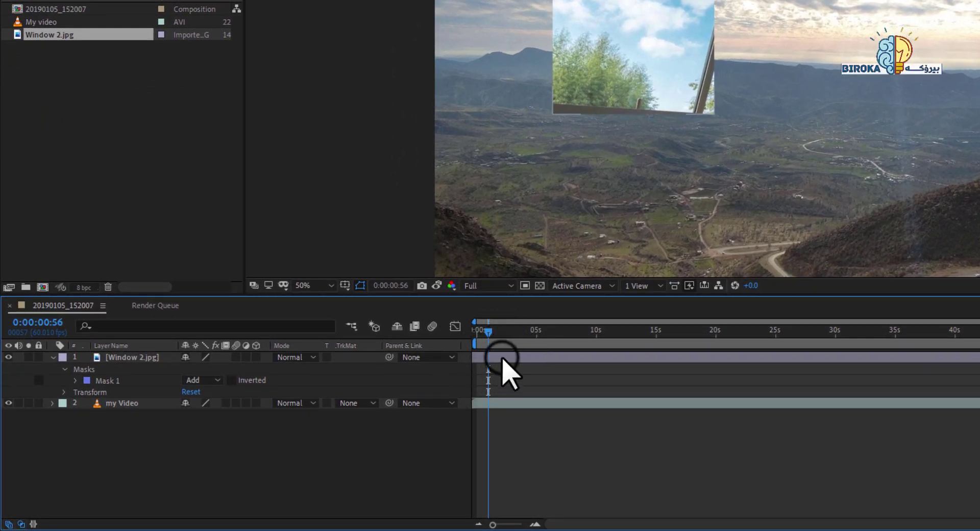
left_click(365, 399)
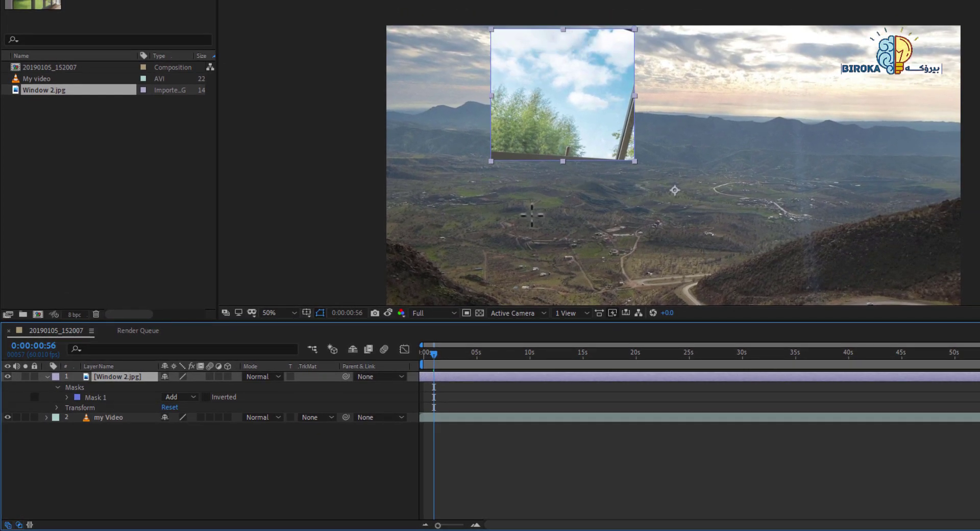
key("ctrl")
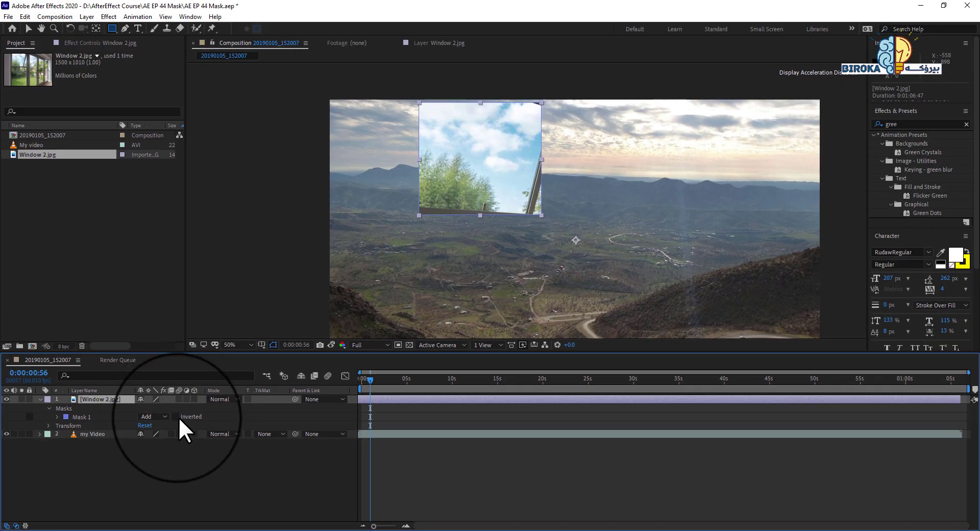
left_click(176, 415)
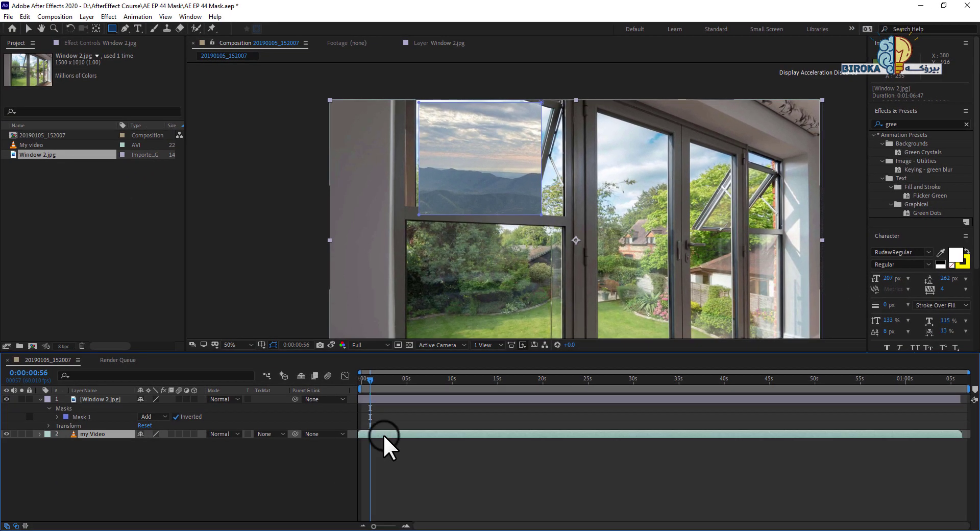
left_click(383, 434)
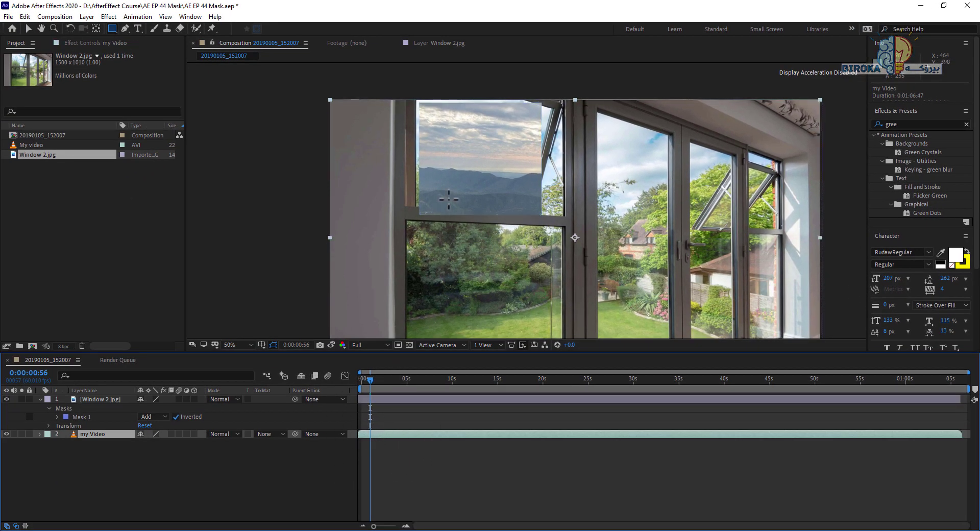
- Move the upper-left vertex of Window 2.jpg's Mask 1 onto the upper-left corner of the window pane's glass
left_click(397, 399)
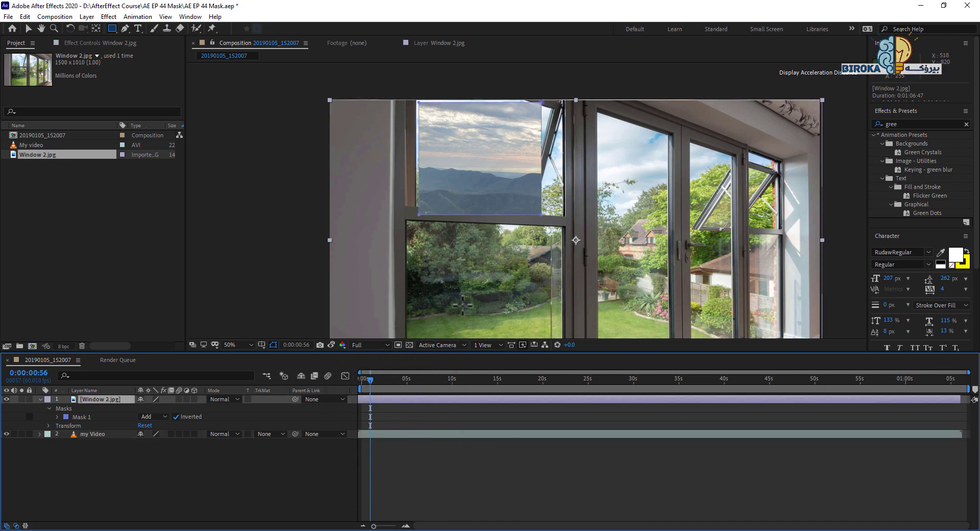
key("slash")
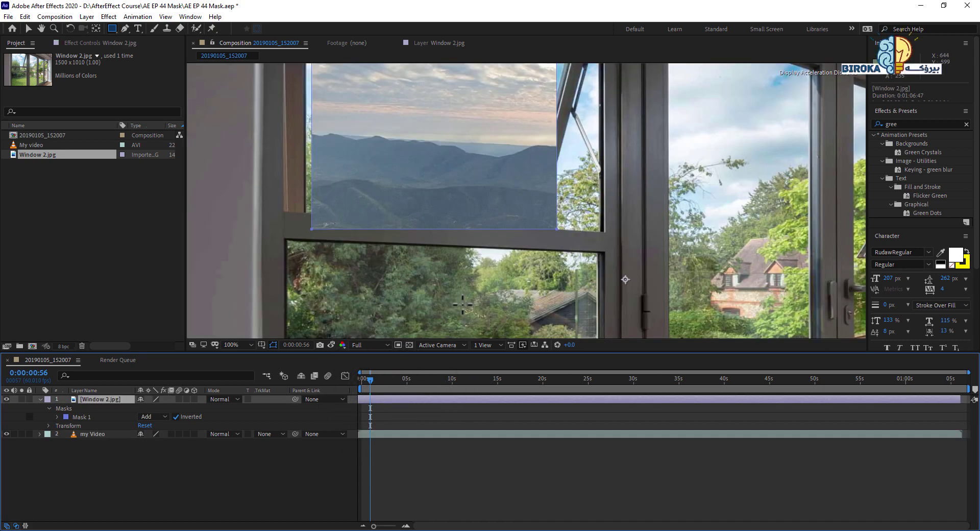
scroll(462, 304, "up", 1)
scroll(462, 305, "down", 2)
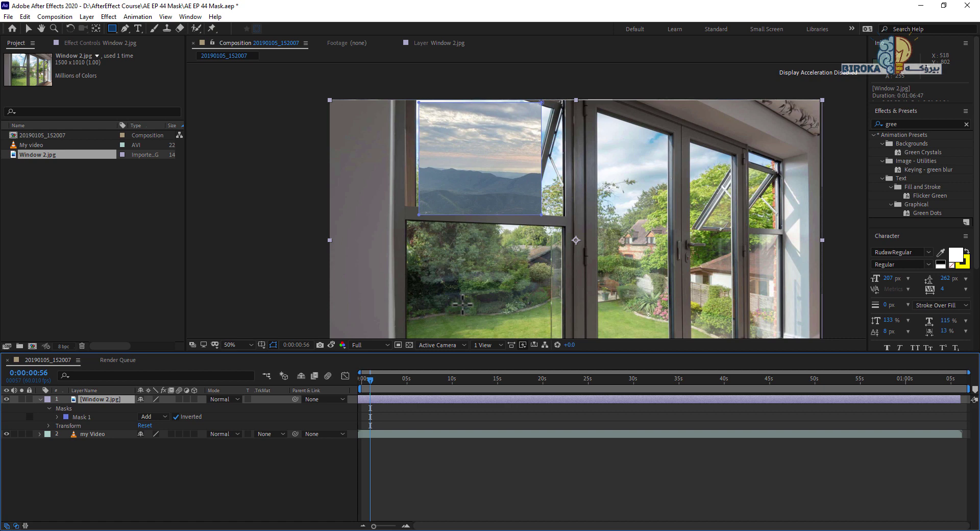
key("slash")
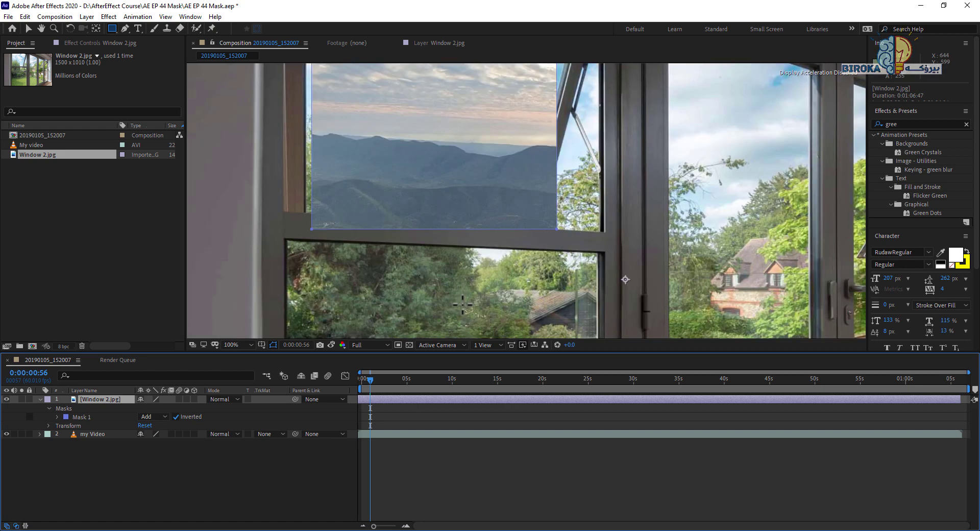
key("h")
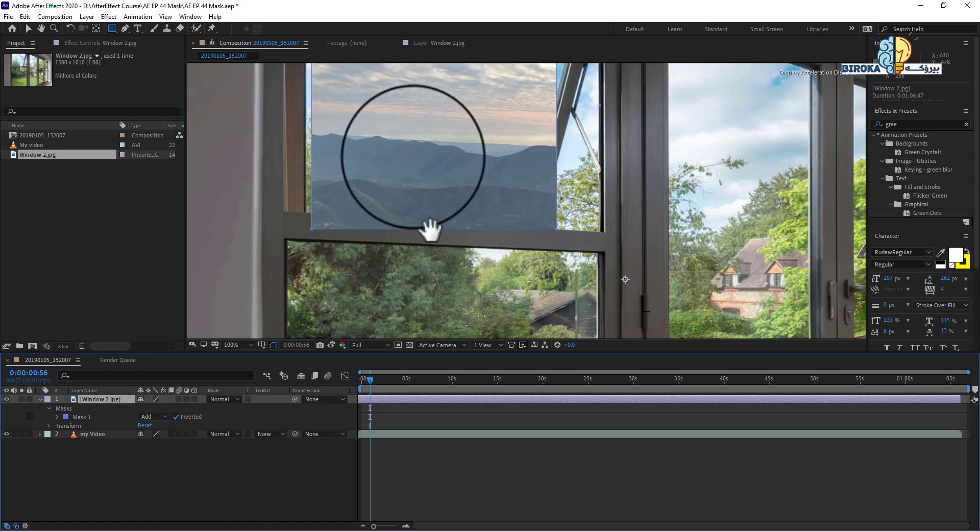
left_click_drag(408, 159, 436, 258)
key("q")
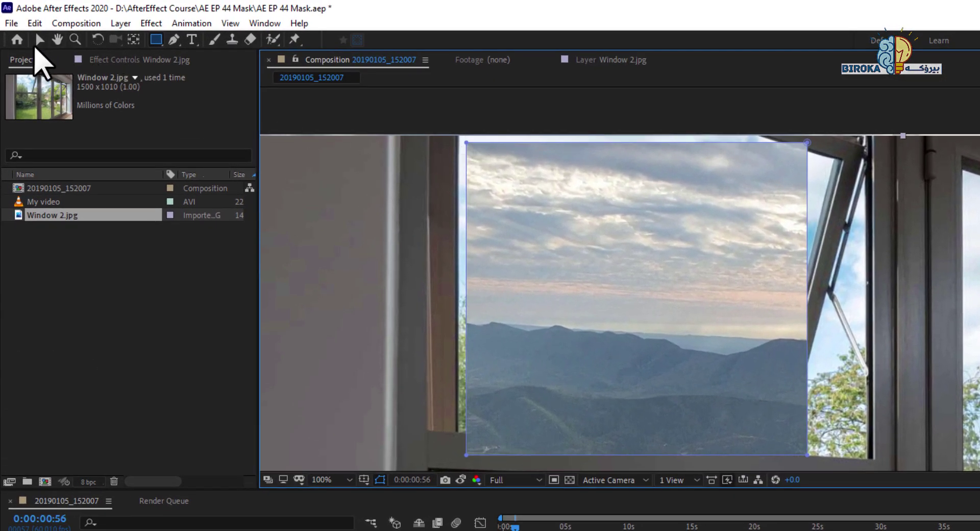
left_click(39, 41)
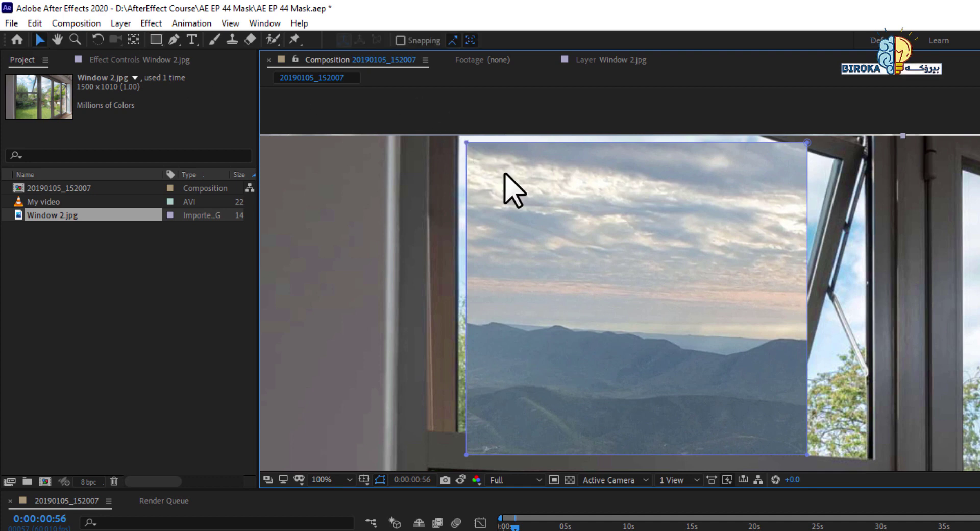
scroll(849, 290, "up", 1)
key("space")
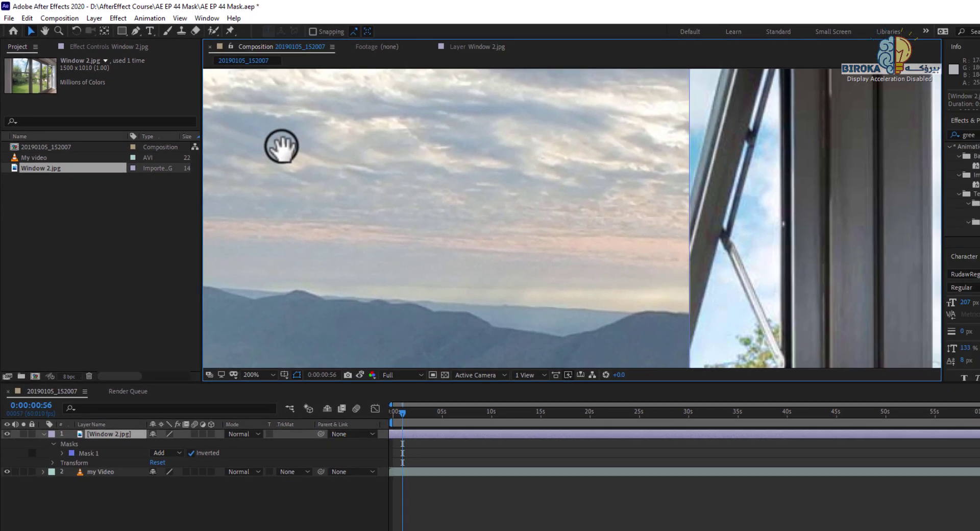
left_click_drag(361, 187, 708, 409)
mouse_move(400, 168)
left_mouse_down()
mouse_move(391, 162)
mouse_move(434, 179)
left_mouse_up()
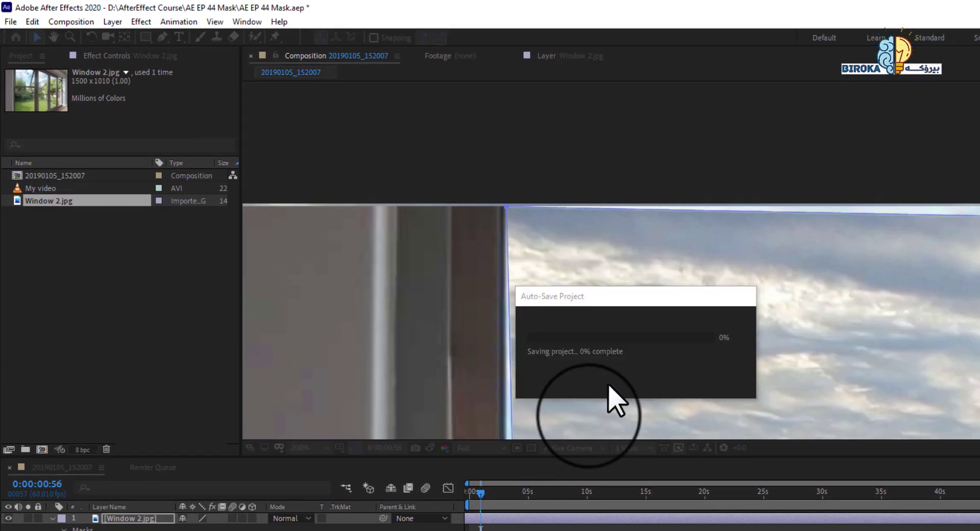
- Move the lower-left vertex of Window 2.jpg's Mask 1 onto the lower-left corner of the upper pane's glass
key("h")
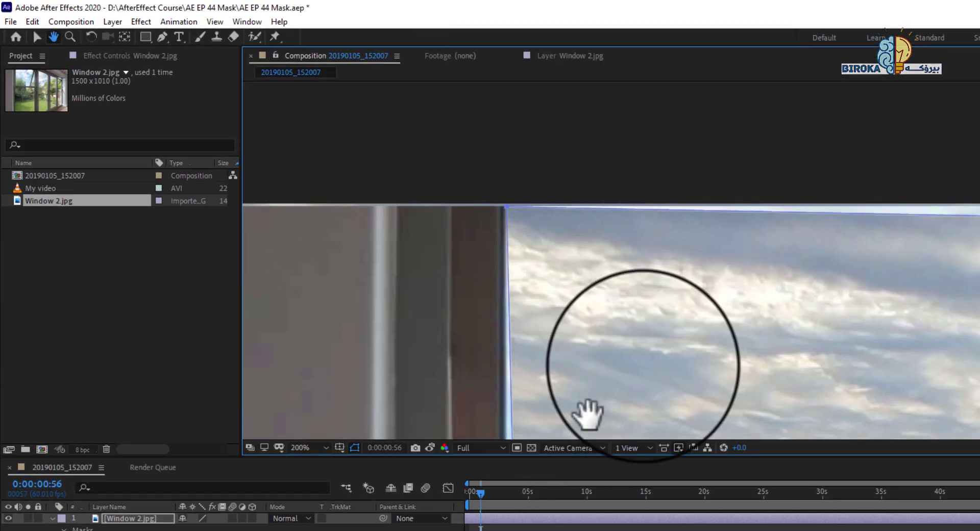
left_click_drag(586, 415, 630, 189)
left_click_drag(641, 366, 642, 155)
left_click_drag(581, 393, 581, 352)
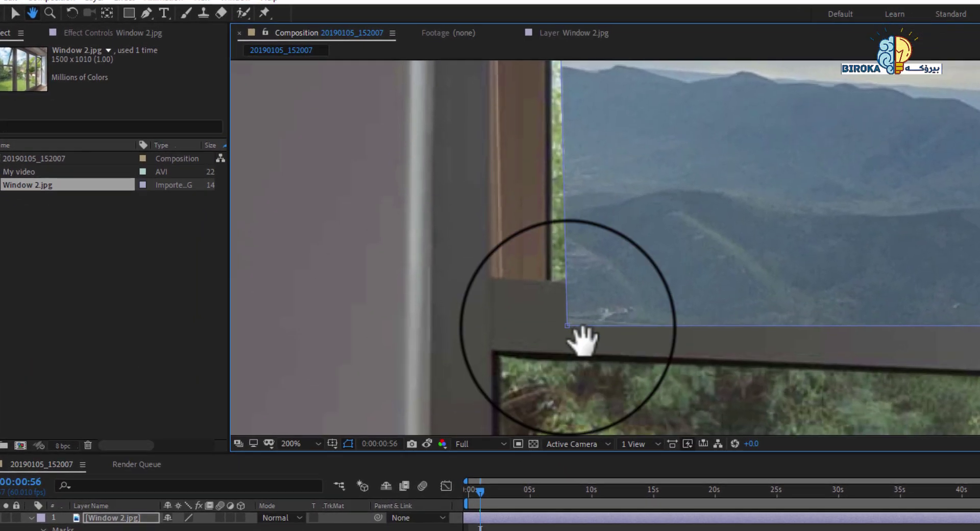
key("v")
left_click(563, 337)
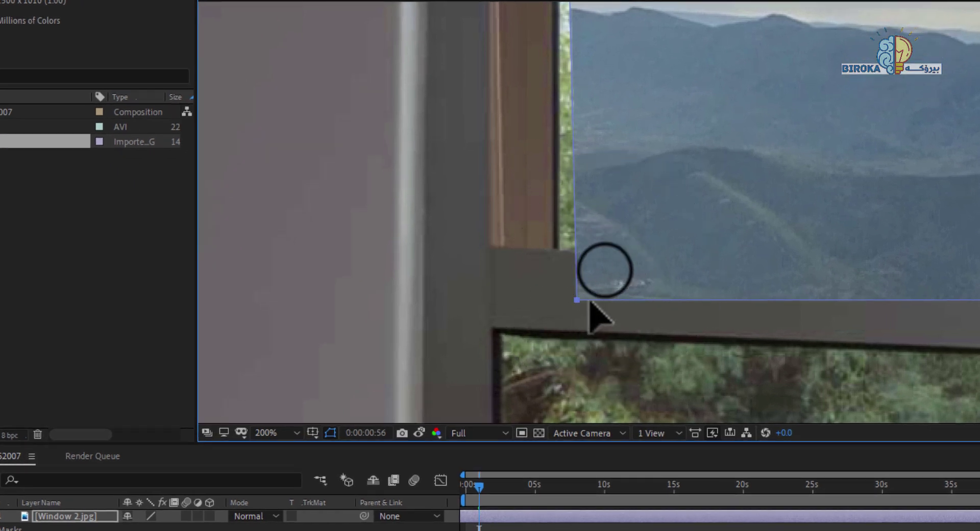
left_click_drag(576, 301, 559, 248)
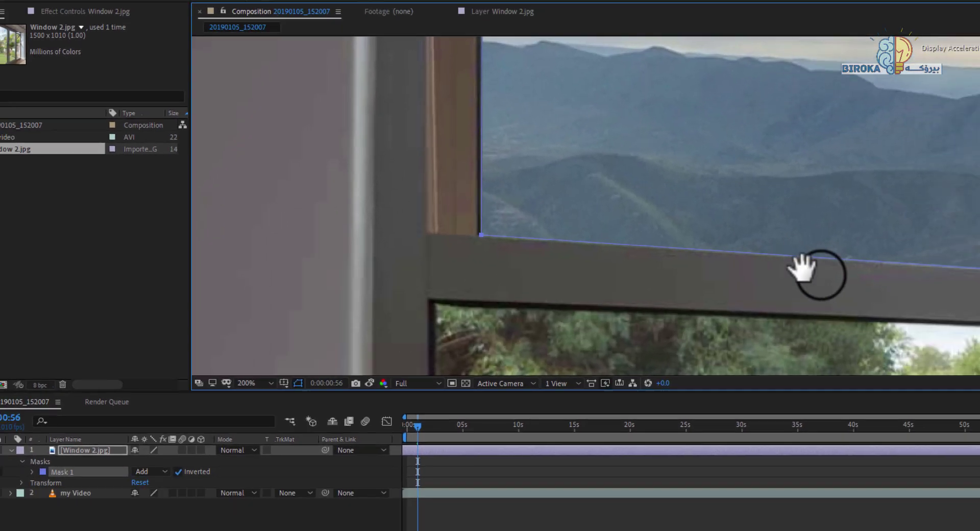
- Move Mask 1's lower-right vertex onto the lower-right corner of the upper window pane's opening
left_click_drag(949, 288, 510, 291)
key("v")
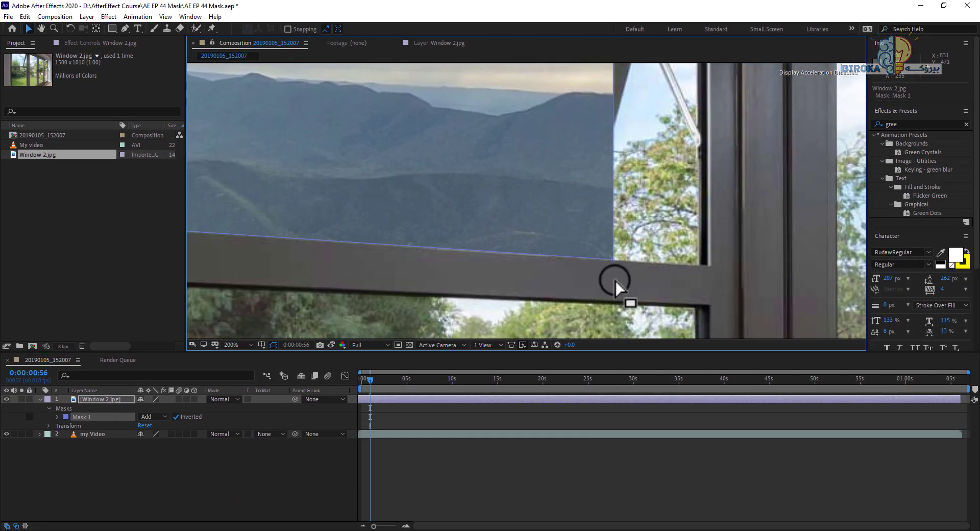
left_click_drag(614, 264, 696, 263)
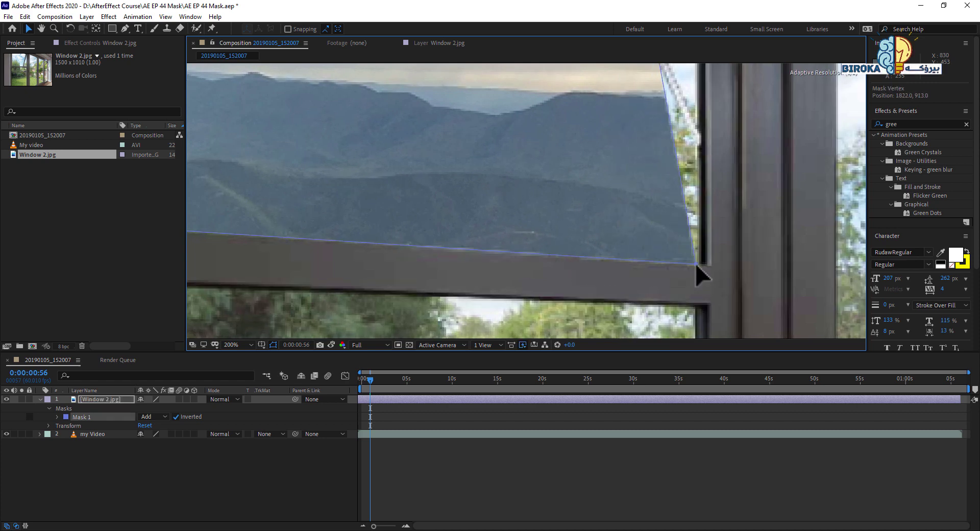
- Move Mask 1's upper-right vertex out to the upper-right corner of the upper pane's opening, covering the open casement
key("space")
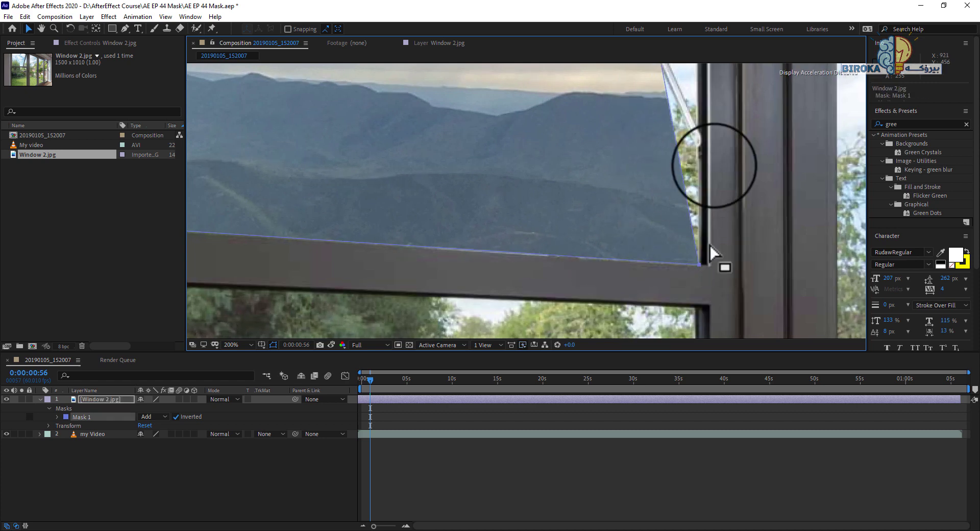
left_click_drag(721, 146, 715, 330)
left_click_drag(704, 113, 705, 283)
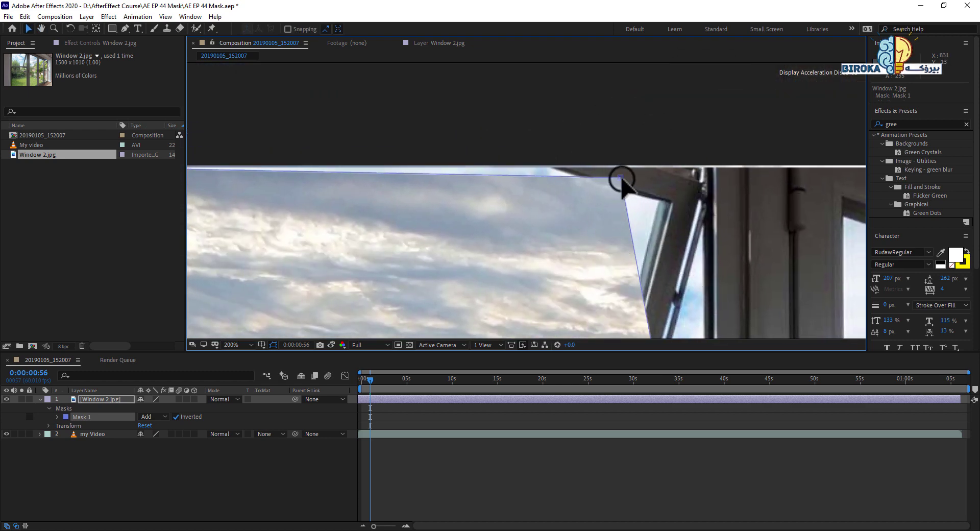
left_click_drag(618, 179, 712, 167)
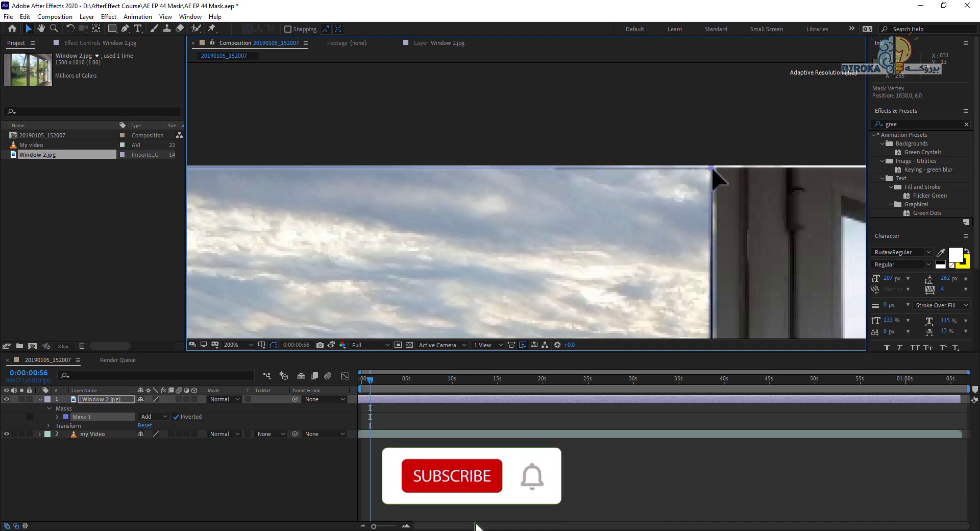
left_click(742, 264)
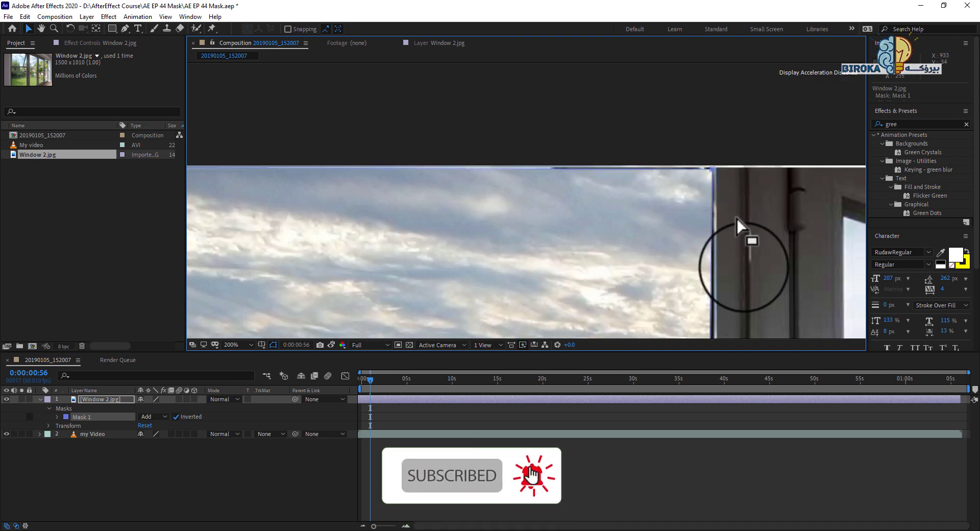
scroll(742, 265, "down", 2)
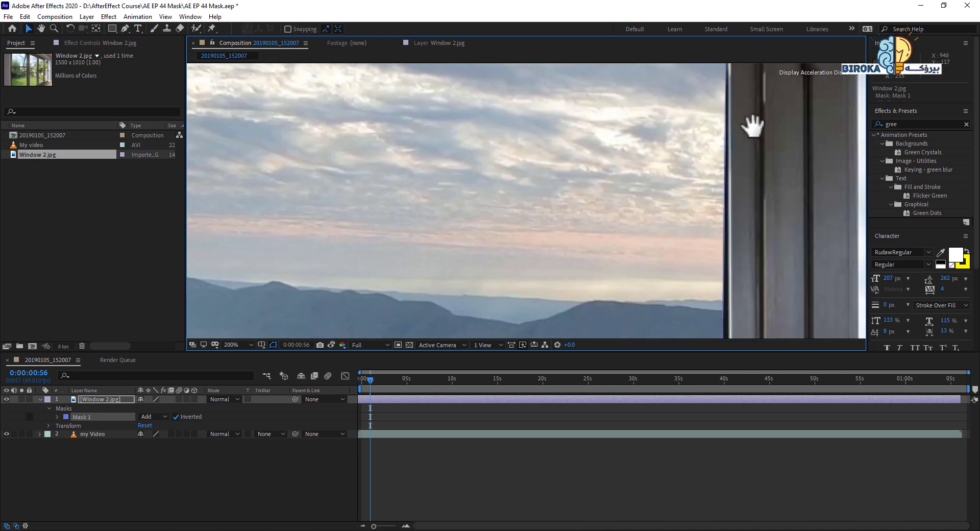
scroll(752, 126, "down", 2)
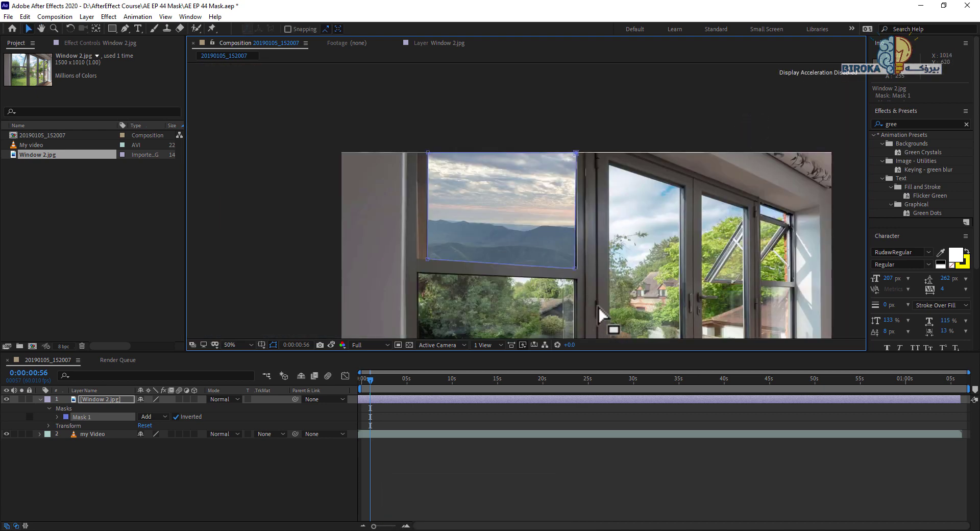
left_click(380, 415)
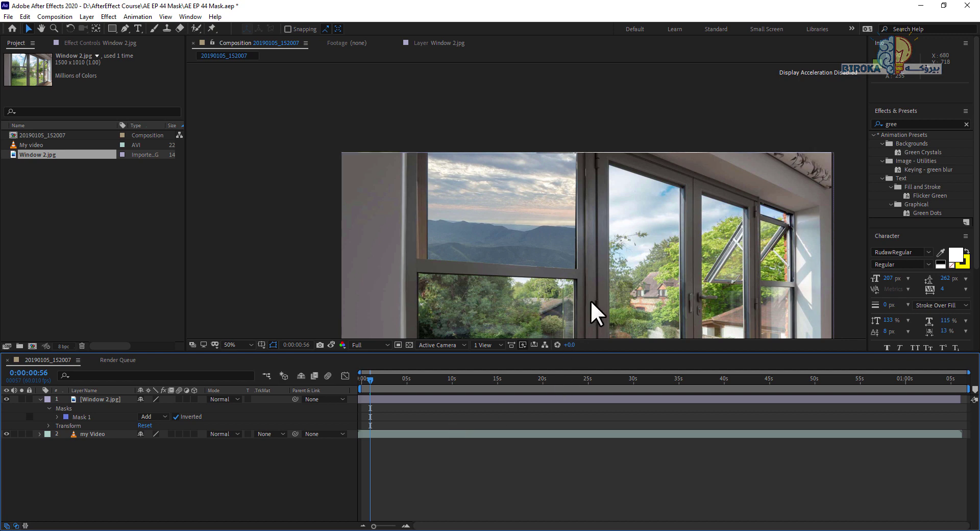
- Draw a rectangular mask on the Window 2.jpg layer over the lower-left window pane and set its mode to Subtract
left_click(534, 271)
key("h")
left_click_drag(535, 273, 539, 125)
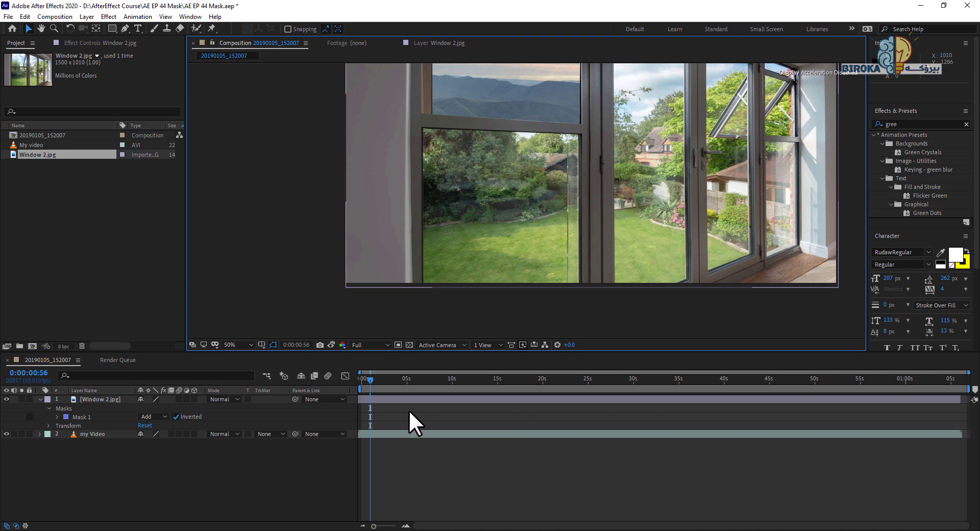
key("ctrl")
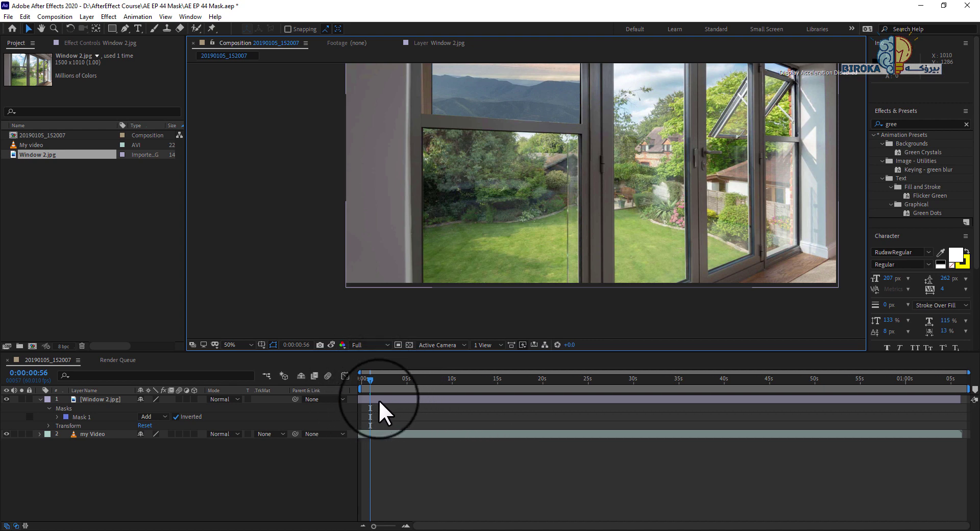
left_click(378, 399)
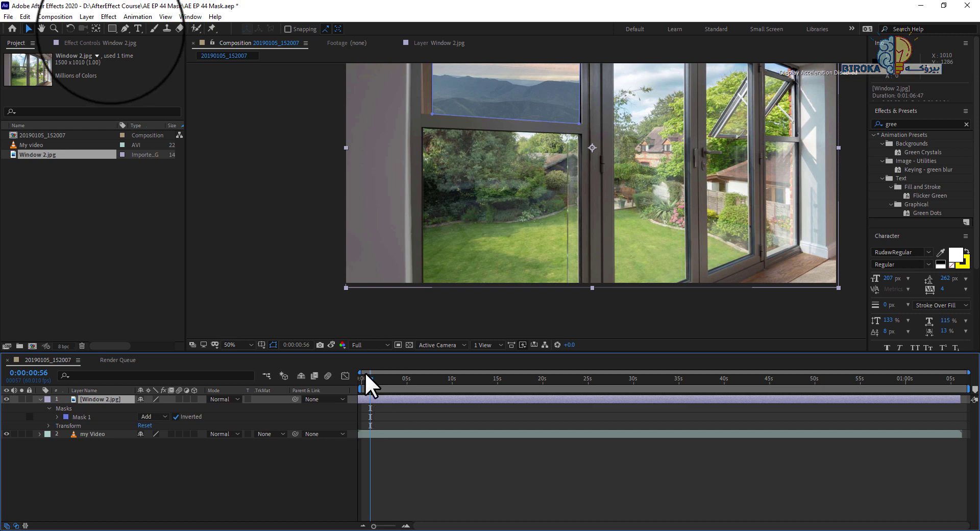
left_click(111, 29)
key("ctrl")
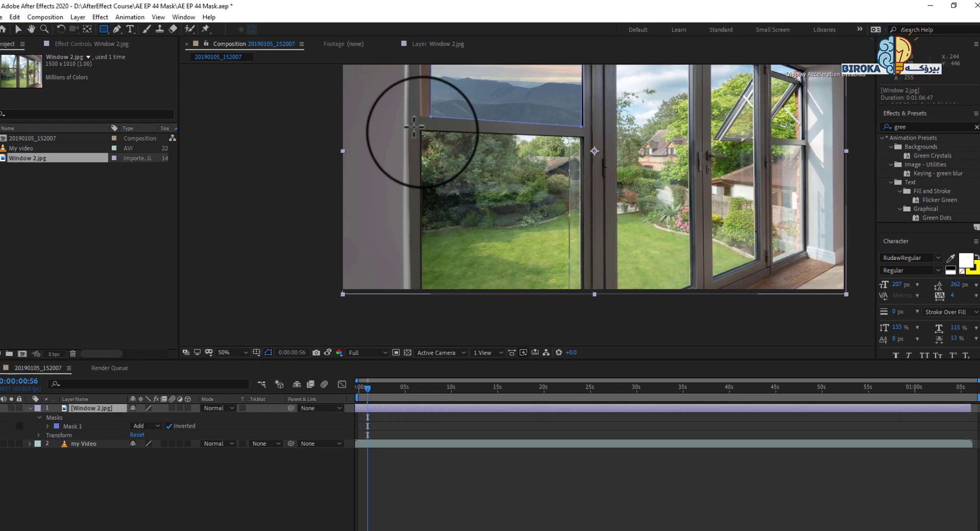
left_click_drag(422, 132, 492, 279)
left_click_drag(568, 396, 615, 397)
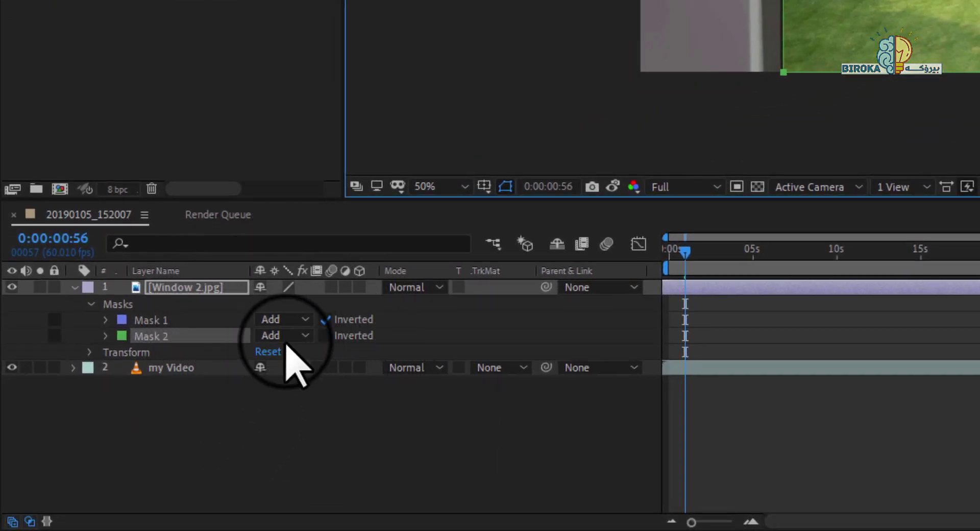
left_click(285, 339)
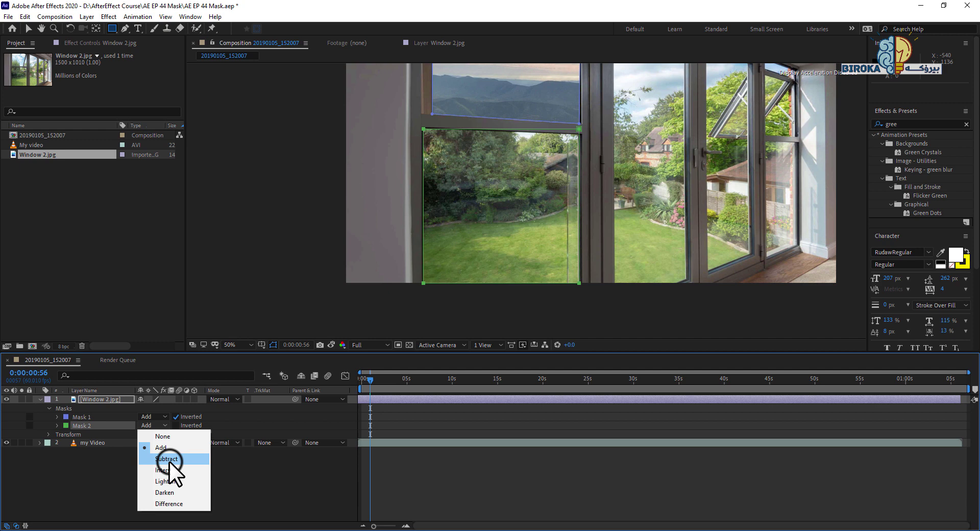
left_click(308, 397)
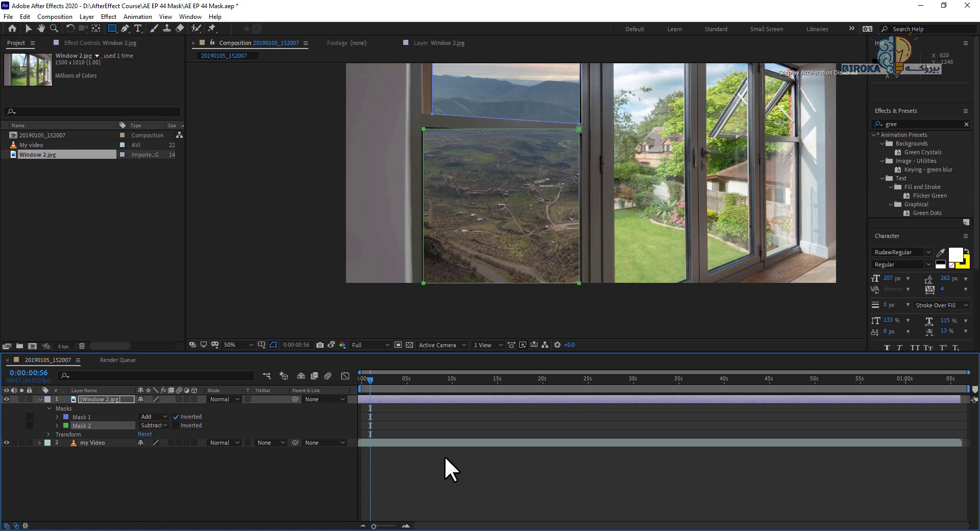
- Move the upper-right and upper-left vertices of Mask 2 onto the top corners of the lower pane's glass
key("period")
key("period")
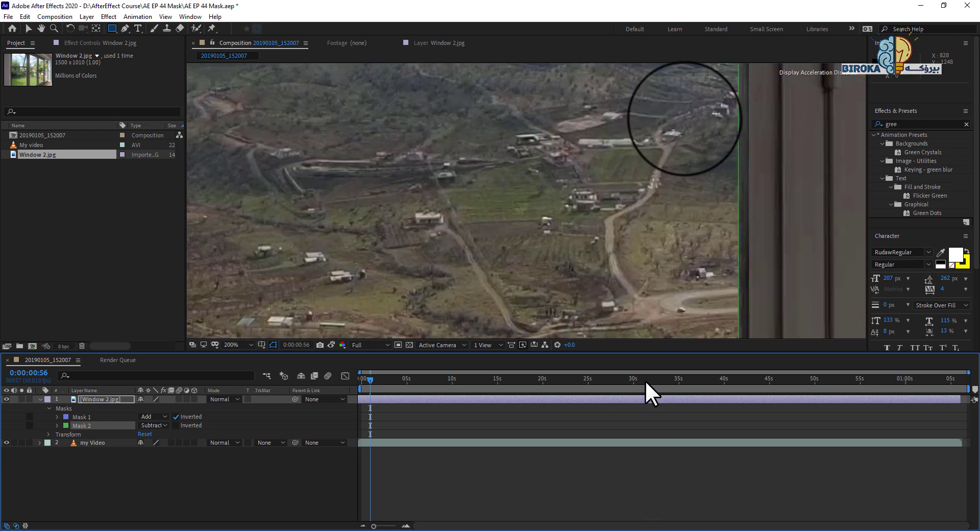
left_click_drag(660, 250, 650, 431)
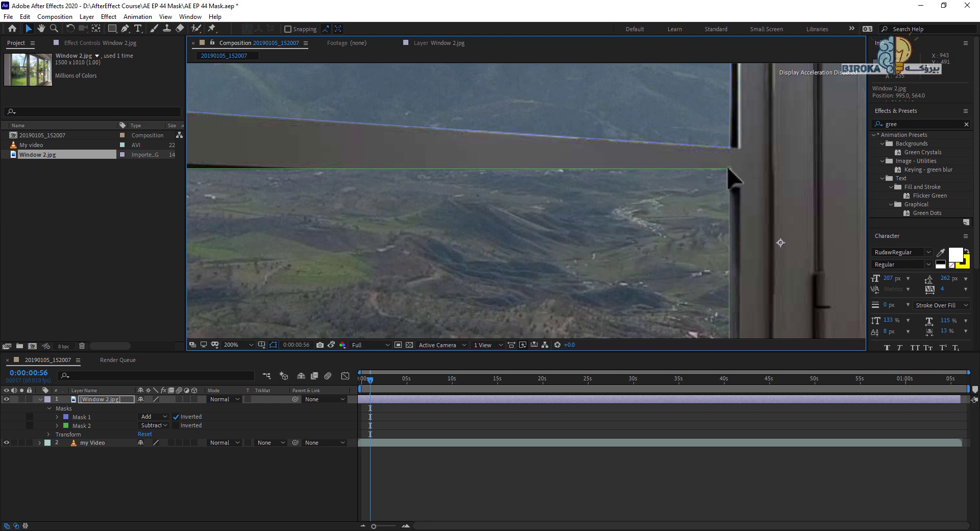
left_click_drag(728, 169, 724, 190)
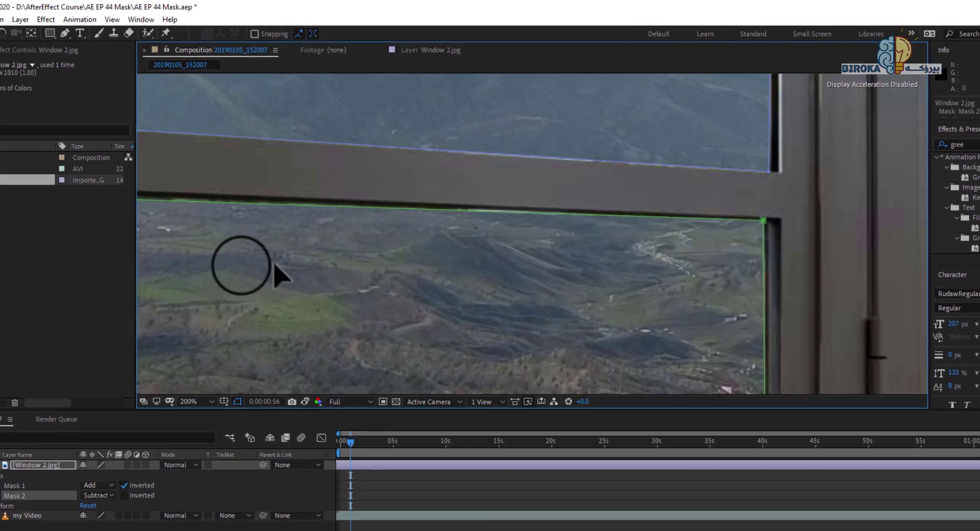
left_click_drag(311, 234, 553, 260)
key("v")
left_click(375, 239)
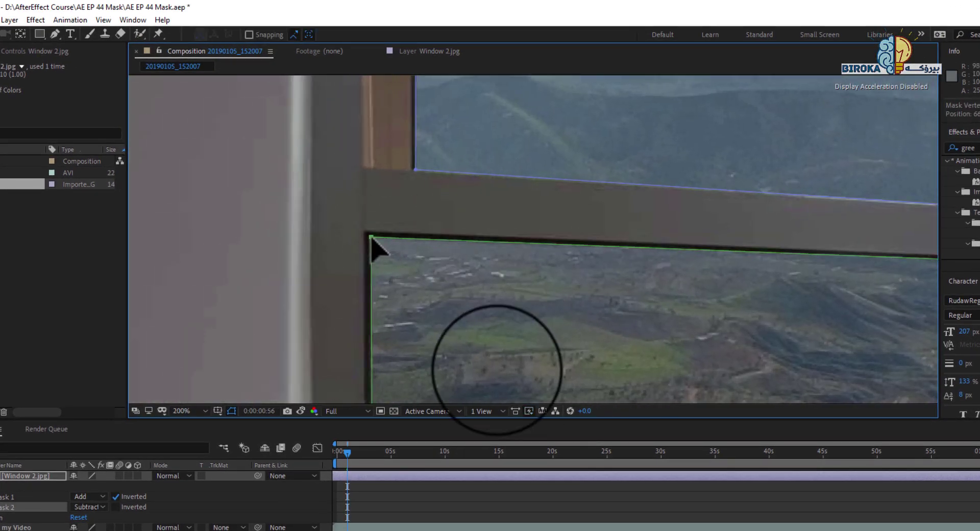
- Move Mask 2's lower-left and lower-right vertices onto the pane's side edges at the bottom of the image
left_click_drag(490, 345, 438, 189)
left_click_drag(416, 368, 408, 220)
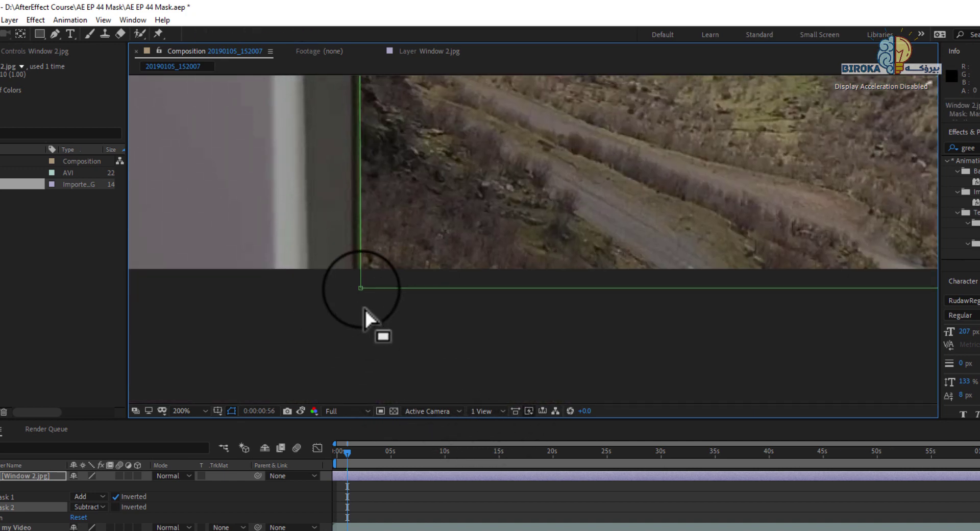
left_click_drag(361, 288, 358, 267)
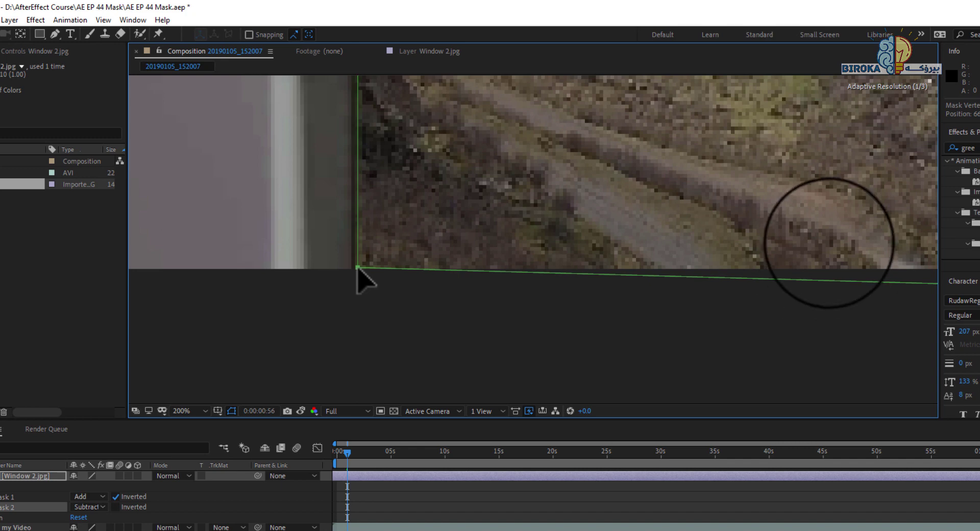
left_click_drag(770, 269, 472, 332)
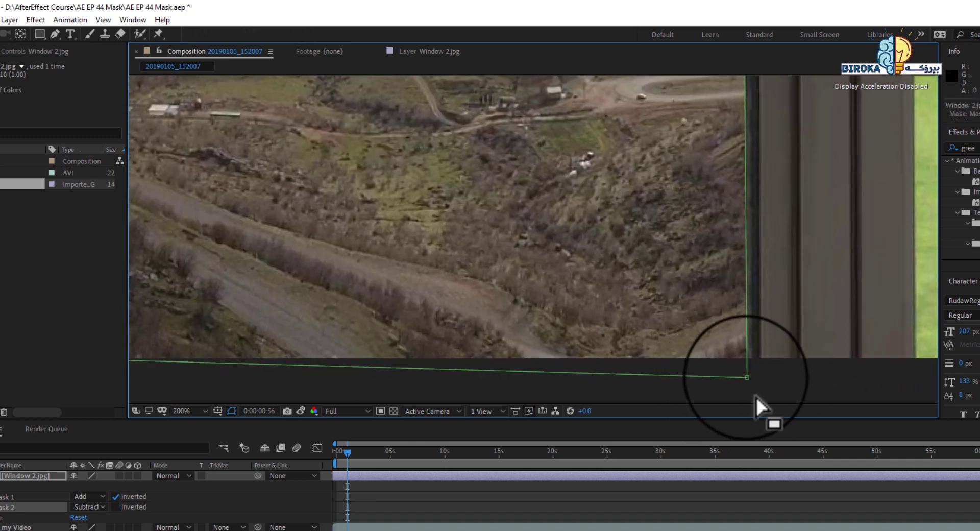
left_click_drag(746, 377, 753, 355)
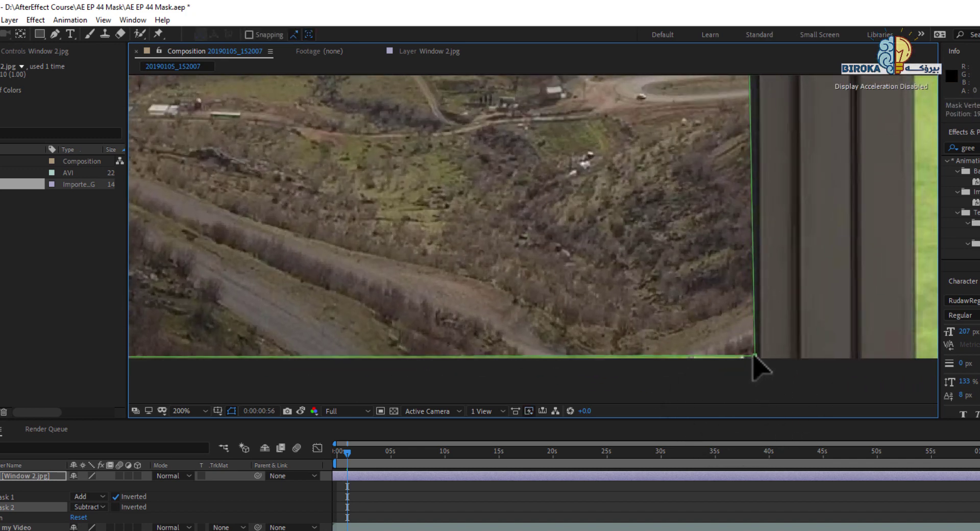
key("comma")
key("comma")
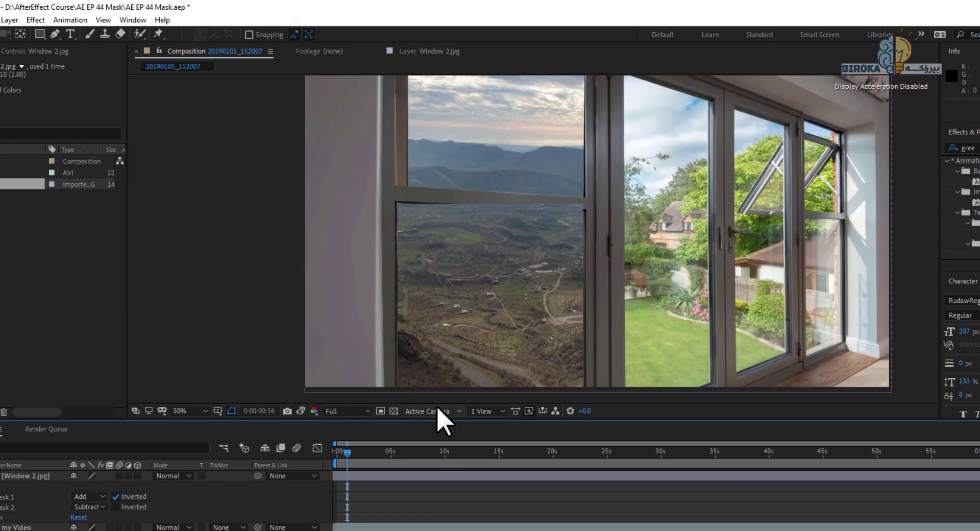
key("comma")
key("period")
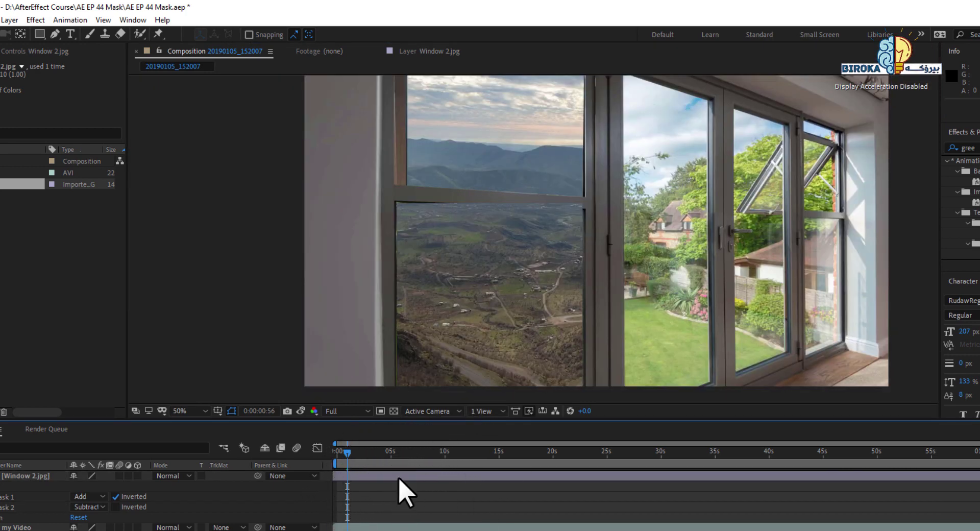
- At 0:00:01:35, realign Mask 2's upper-right and upper-left vertices with the top corners of the lower pane's glass
left_click(547, 217)
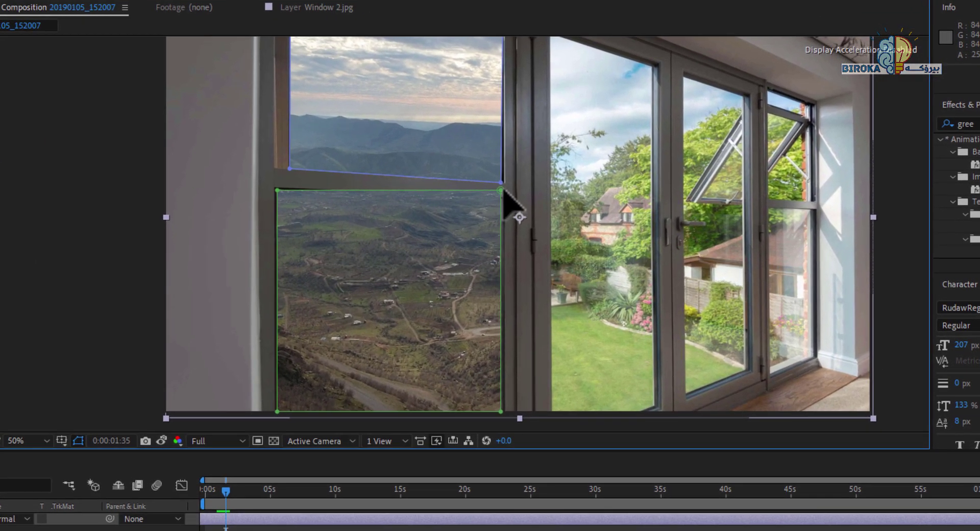
scroll(535, 326, "up", 4)
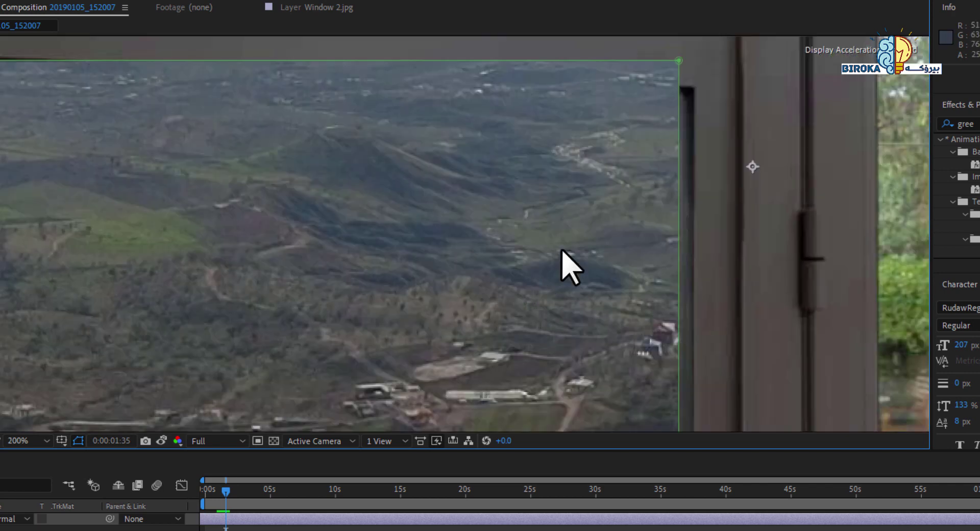
left_click(679, 60)
left_click_drag(679, 60, 672, 90)
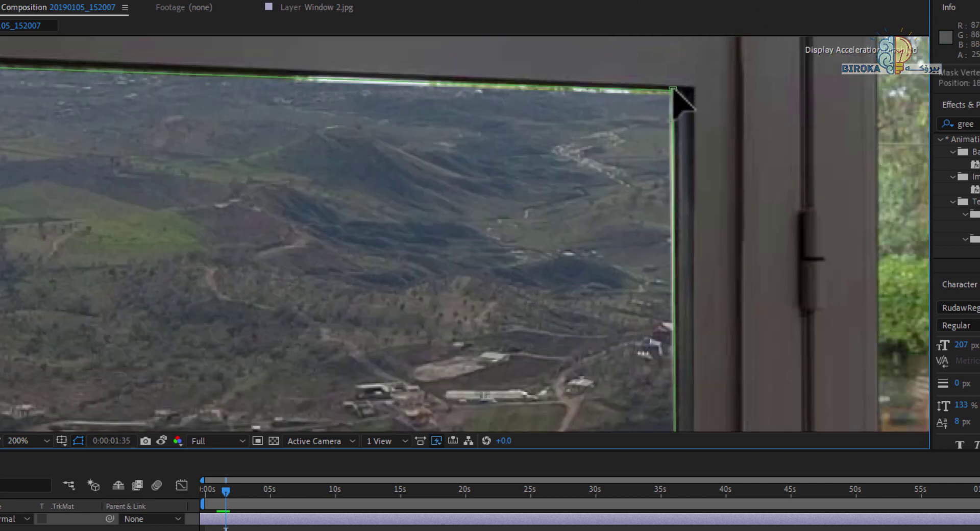
left_click(108, 173)
left_click_drag(180, 208, 420, 313)
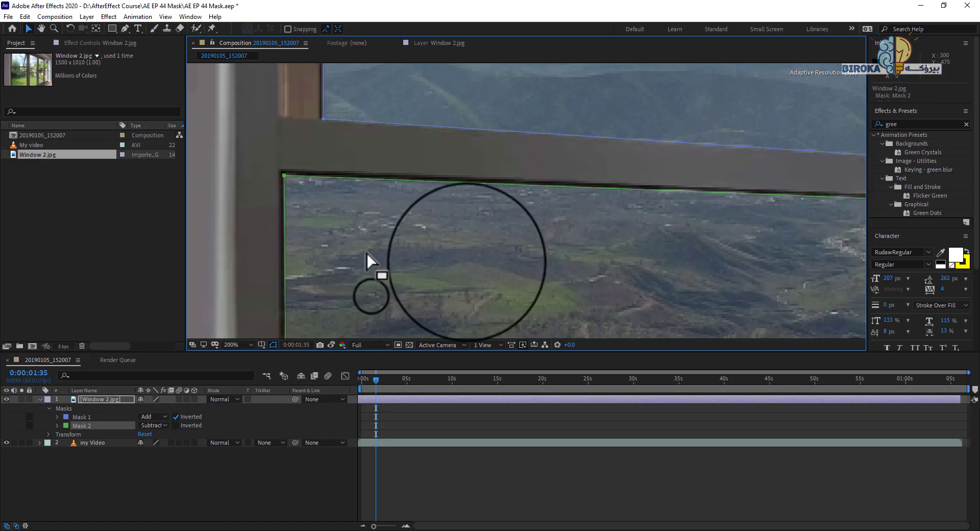
- Realign Mask 2's lower-left and lower-right vertices with the lower pane's glass edges at the image's bottom border
key("space")
left_click_drag(372, 263, 396, 144)
left_click_drag(466, 262, 374, 142)
left_click(272, 271)
key("space")
left_click_drag(778, 229, 488, 263)
left_click_drag(604, 303, 607, 301)
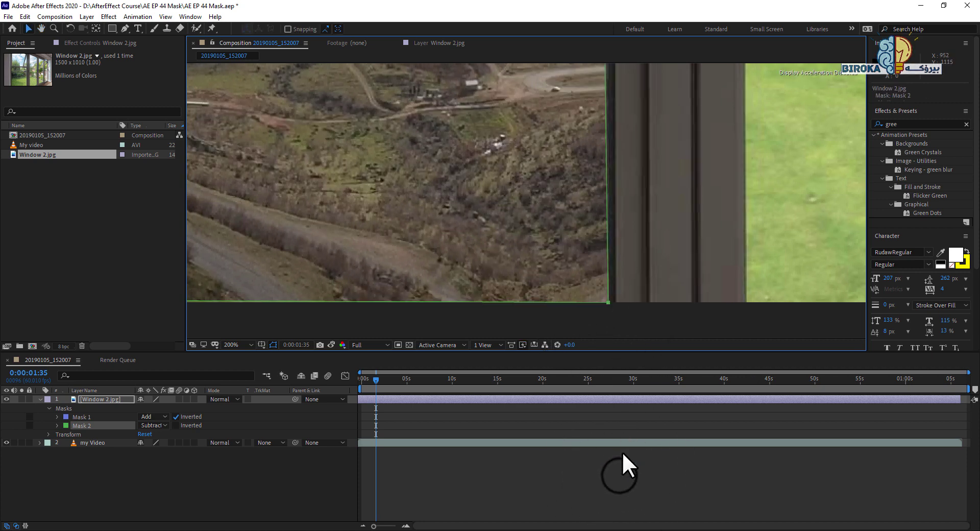
- Examine the two masked panes and, up close, the frame edge beside the unmasked glass door
left_click(618, 473)
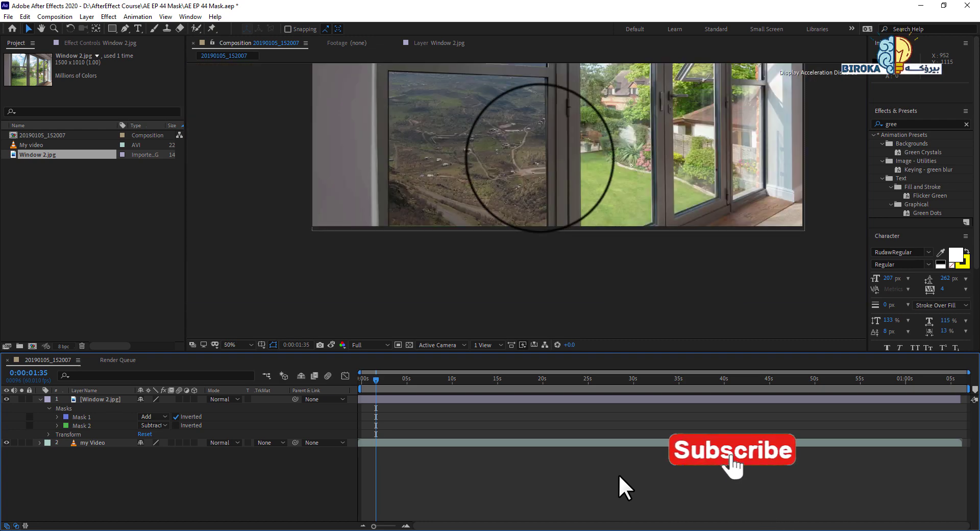
key("h")
left_click_drag(533, 250, 532, 272)
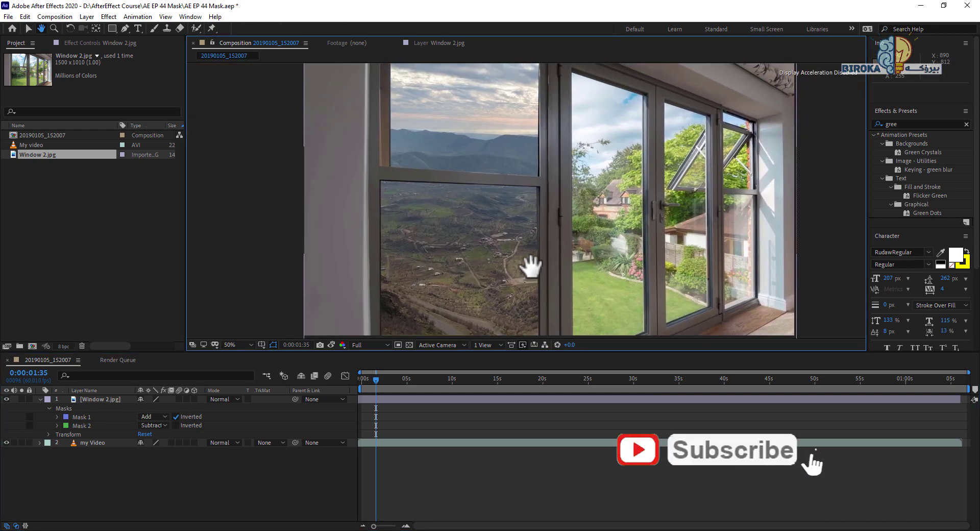
key("v")
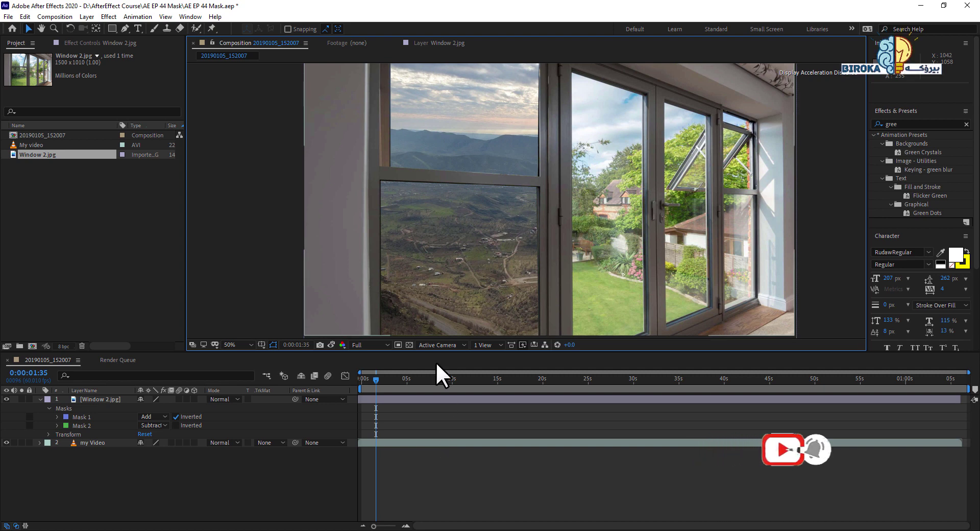
left_click(438, 148)
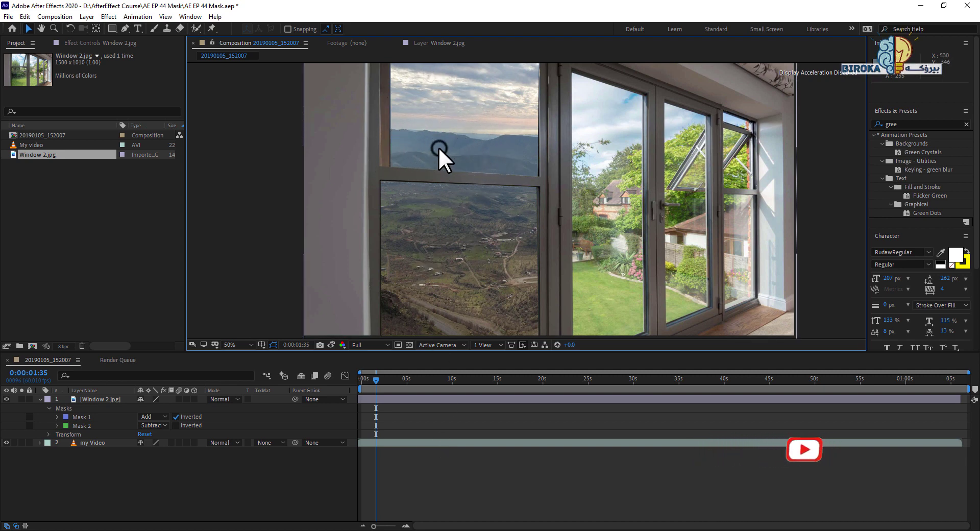
left_click(598, 183)
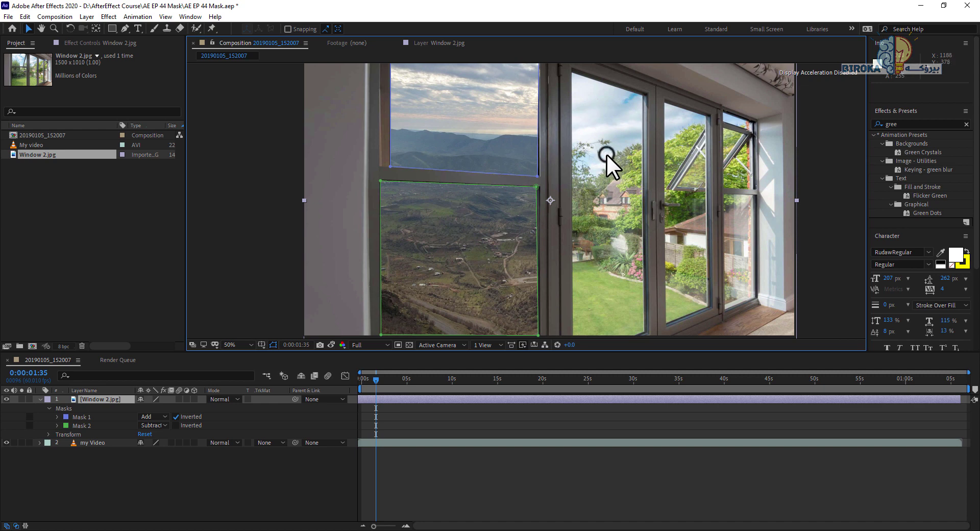
scroll(606, 153, "up", 6)
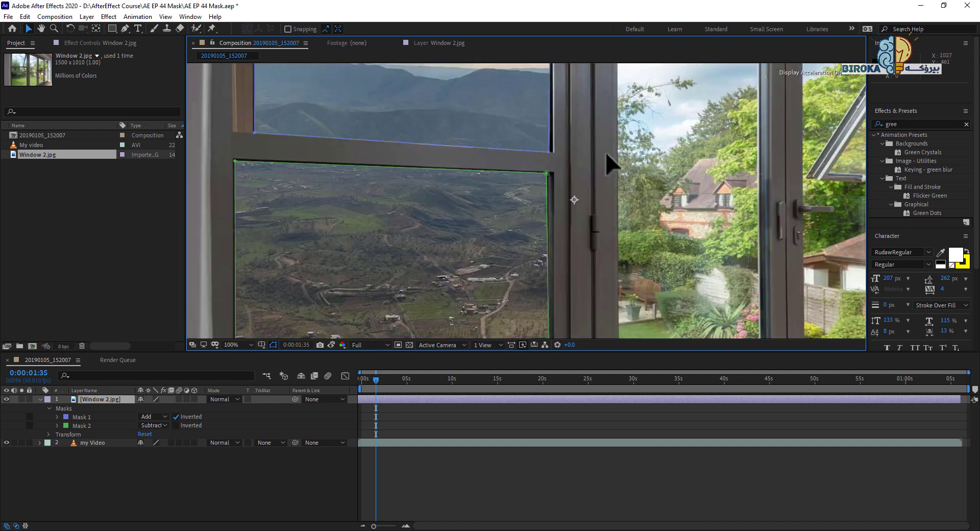
key("h")
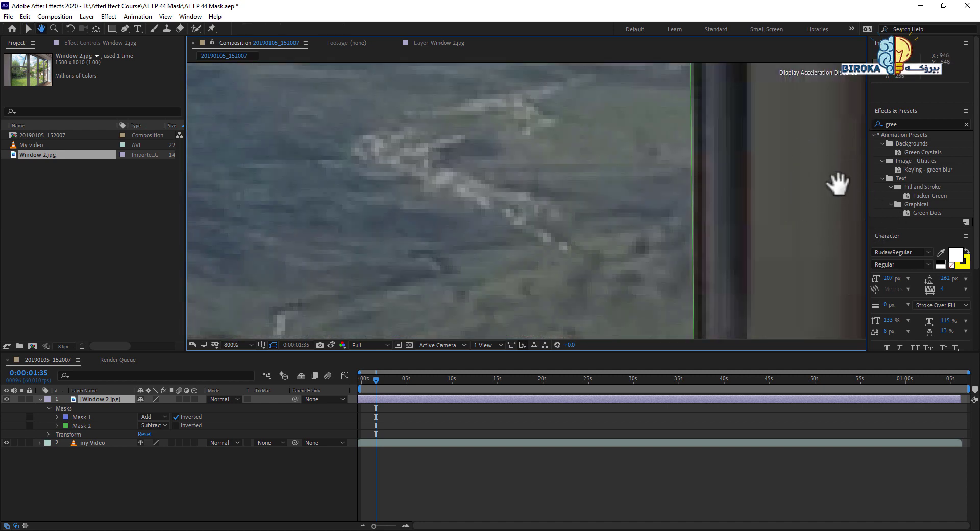
left_click_drag(632, 229, 289, 260)
left_click_drag(638, 219, 501, 220)
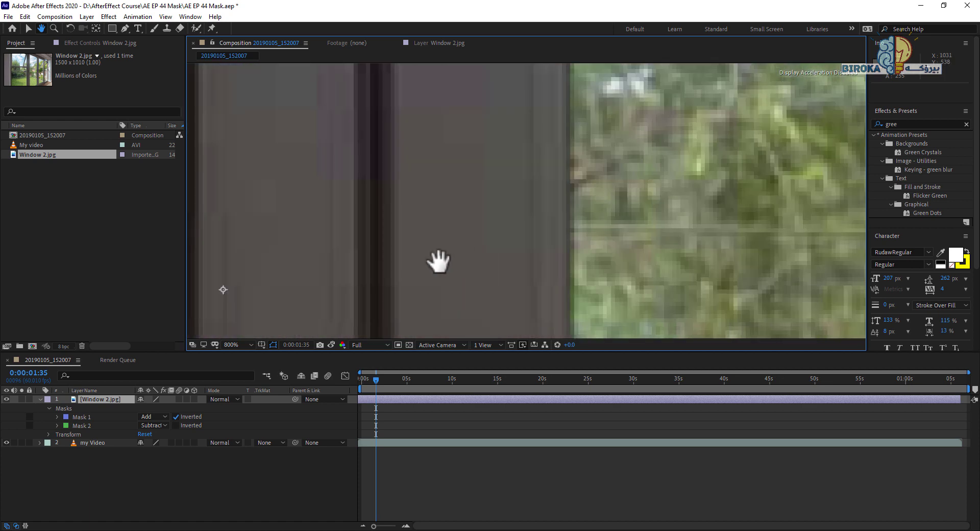
left_click_drag(568, 218, 503, 217)
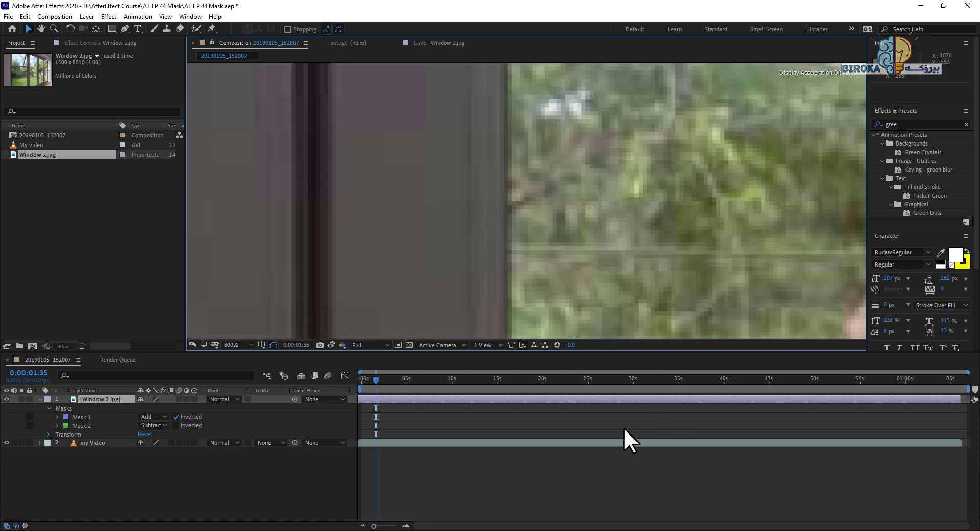
scroll(531, 286, "down", 4)
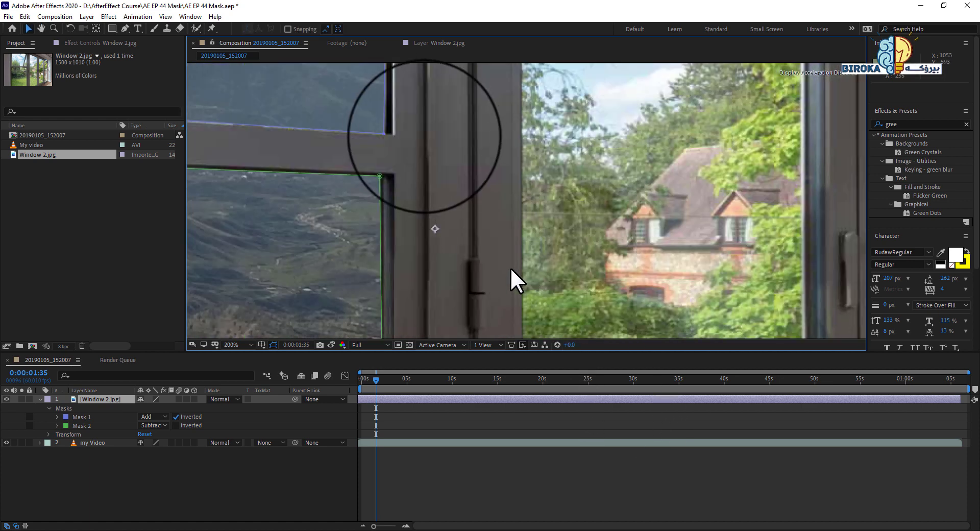
- Reveal Mask 1's properties and try feathering the upper pane's mask by 61 pixels
left_click_drag(423, 136, 798, 360)
left_click(80, 416)
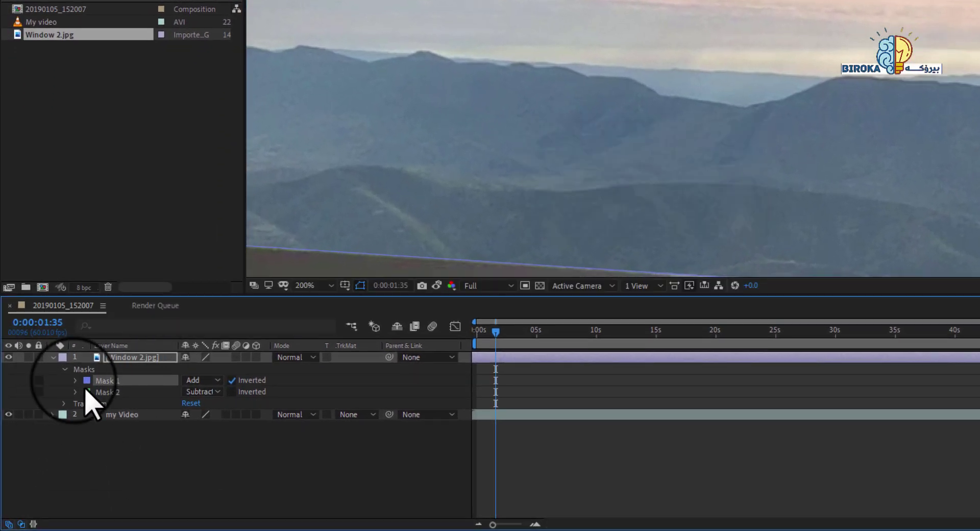
left_click(75, 380)
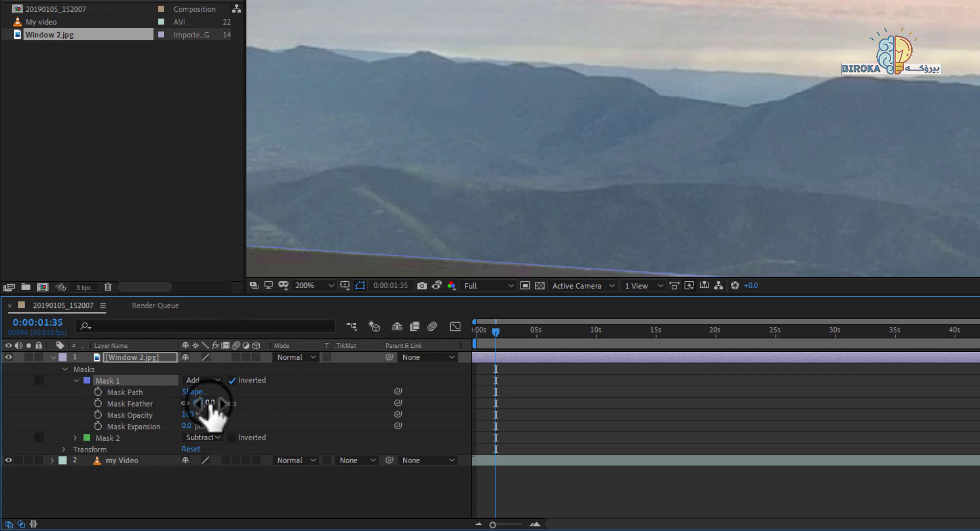
left_click_drag(209, 408, 269, 428)
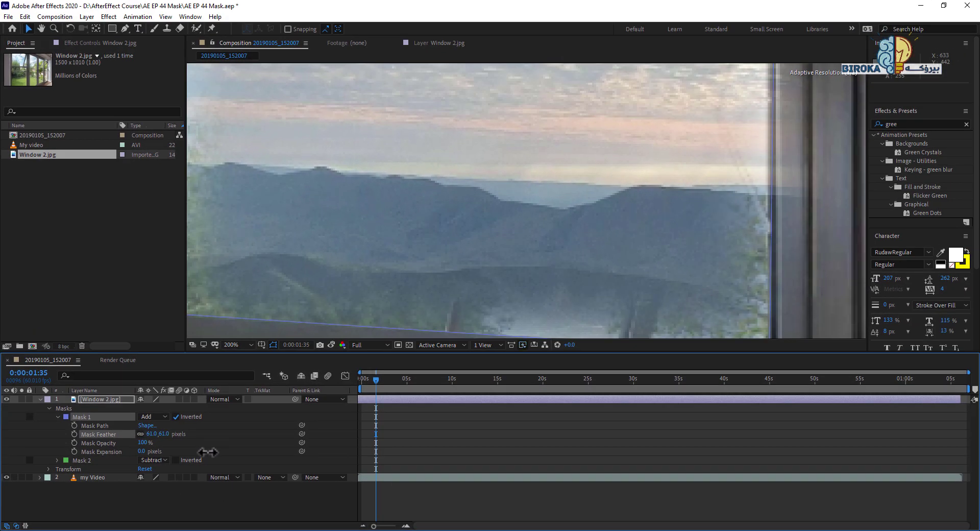
key("comma")
key("comma")
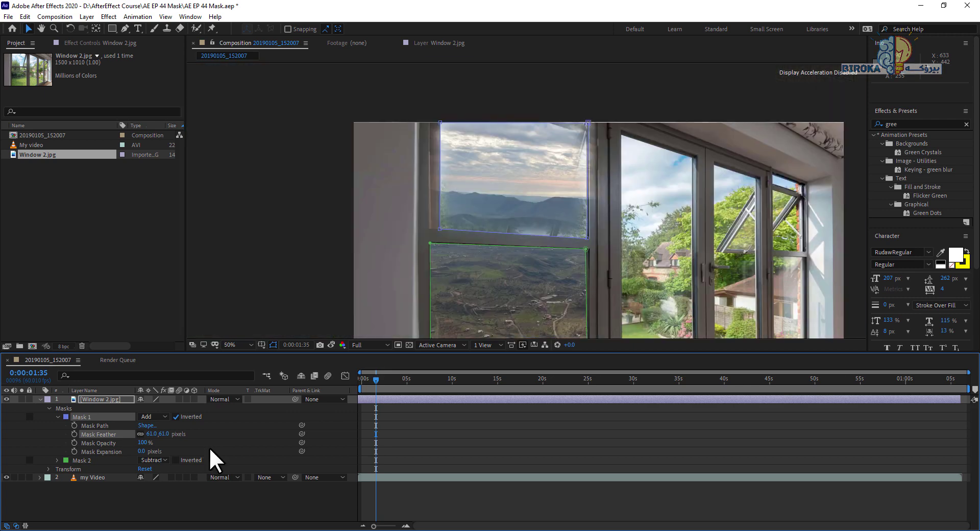
key("period")
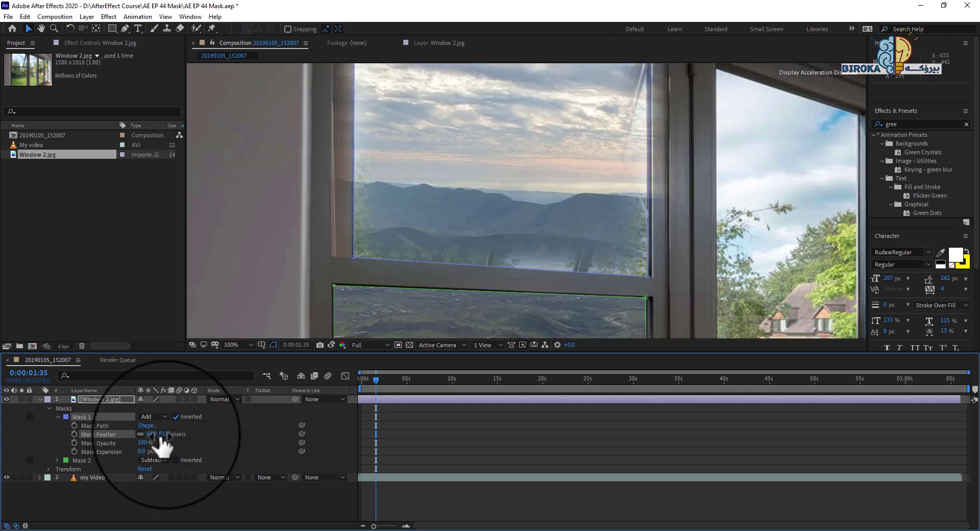
- Reset Mask 1's feather to 0 pixels and try out a small feather
mouse_move(166, 434)
left_mouse_down()
mouse_move(199, 434)
mouse_move(170, 435)
left_mouse_up()
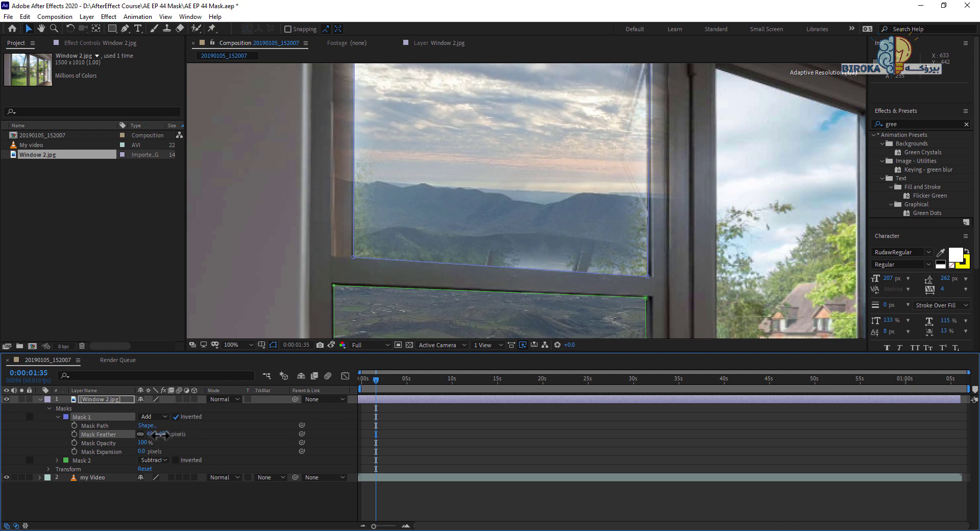
left_click(139, 434)
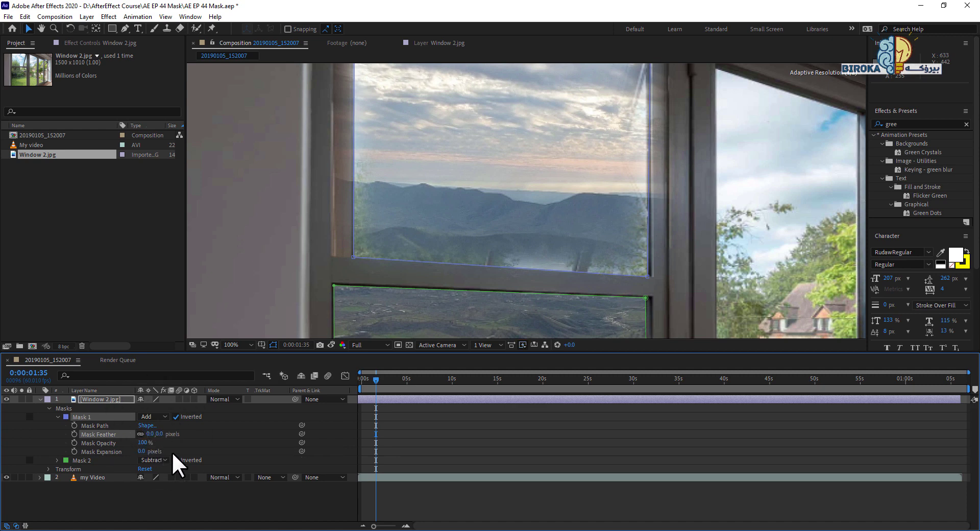
left_click(159, 434)
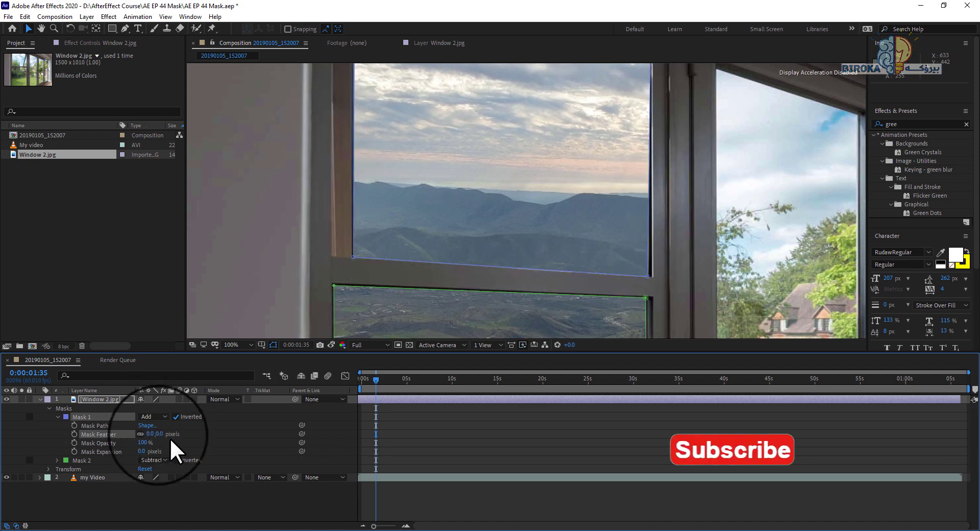
left_click_drag(158, 434, 163, 437)
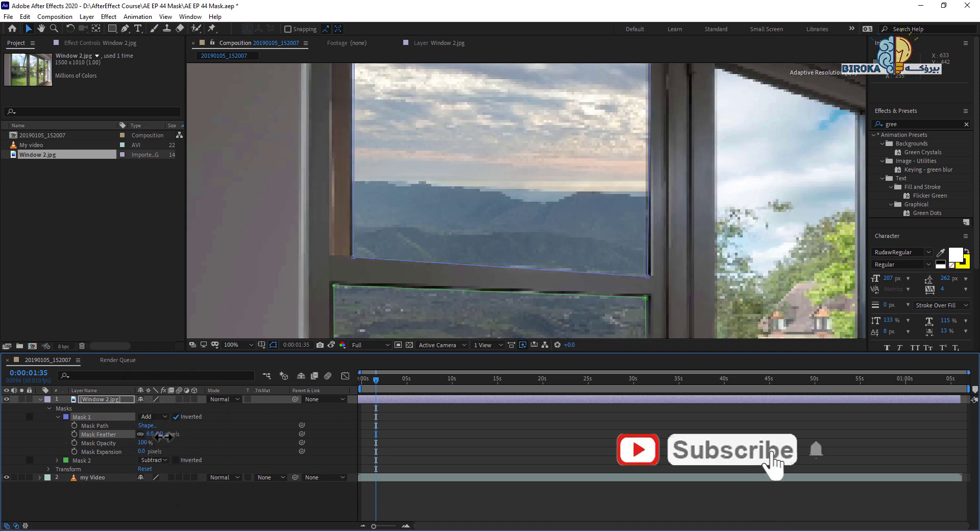
- Set Mask 1's feather to 5 pixels and reduce it to 2 pixels
left_click(160, 435)
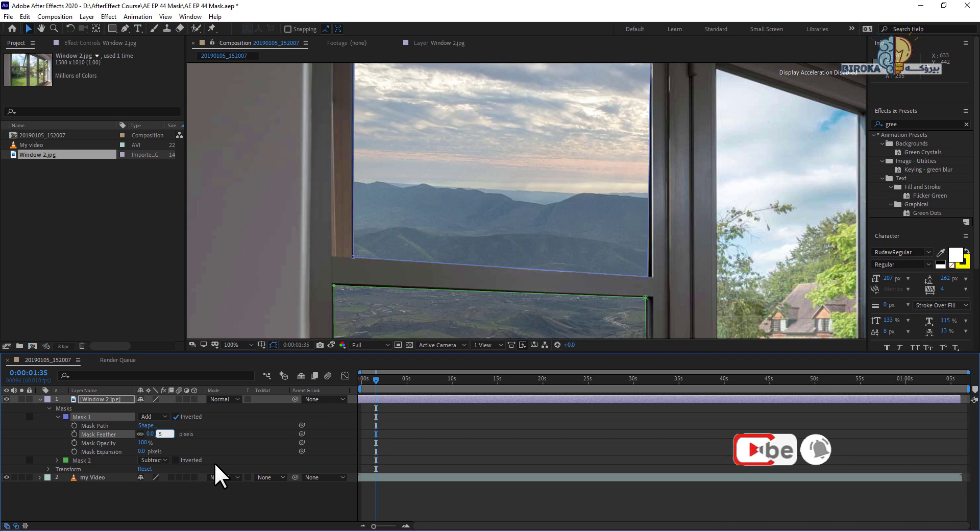
key("Return")
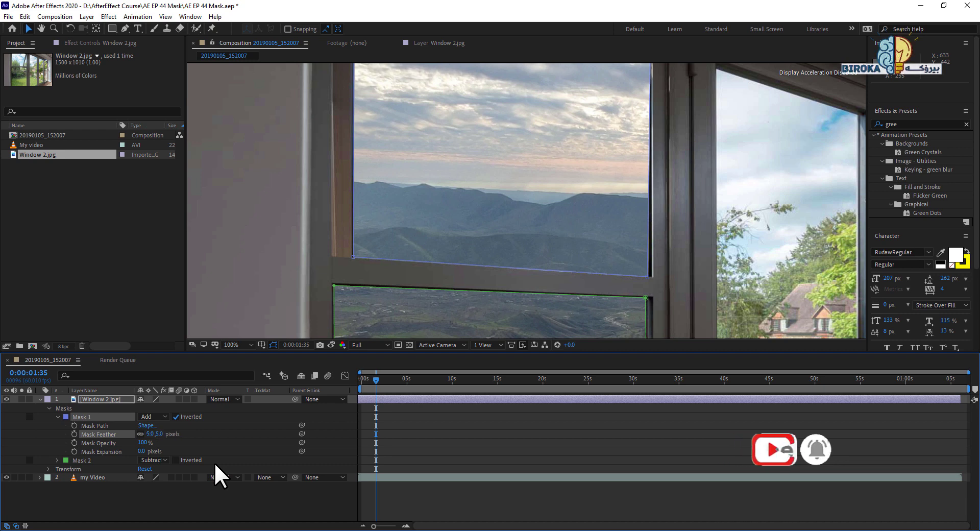
left_click(158, 433)
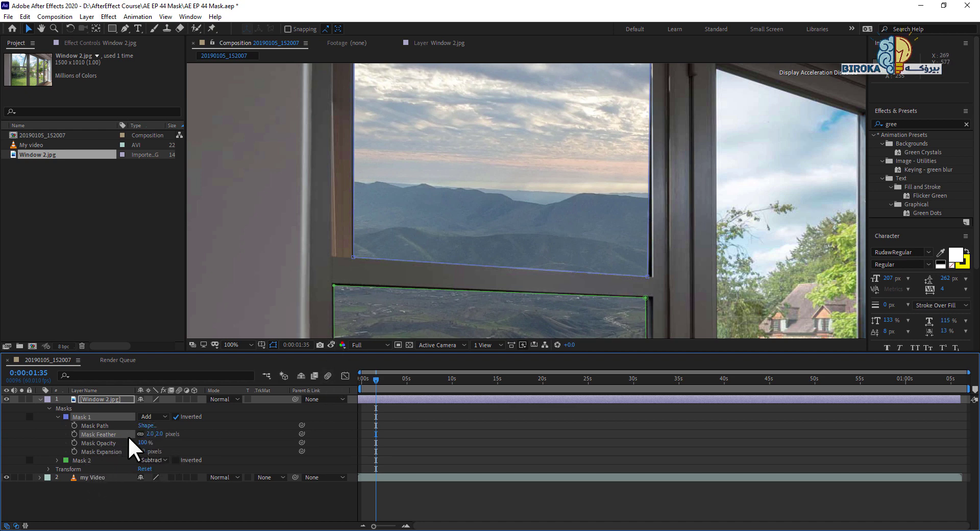
- Try lowering Mask 1's opacity to 96 percent with the whole window in view
left_click_drag(141, 443, 165, 449)
key("comma")
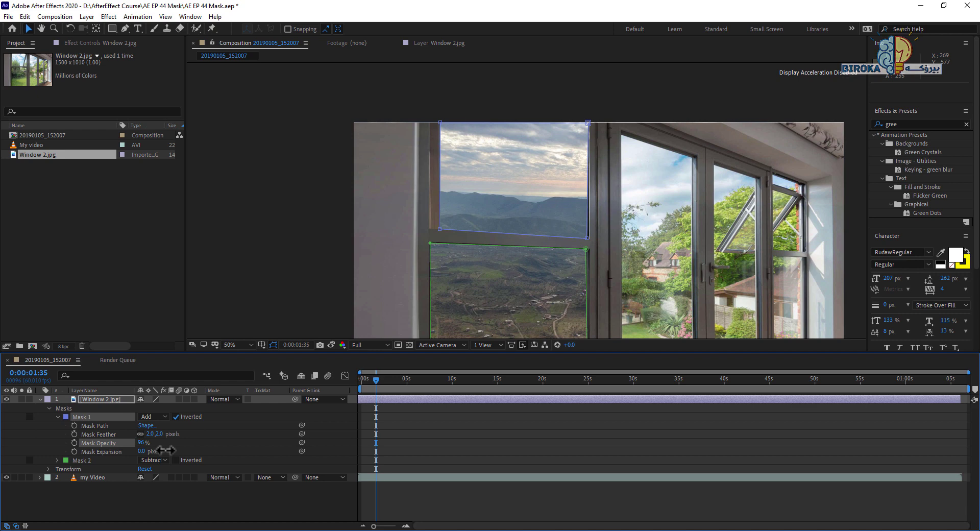
key("comma")
- Try expanding Mask 1 by 149 pixels and reset its Mask Expansion to 0
left_click_drag(143, 451, 158, 453)
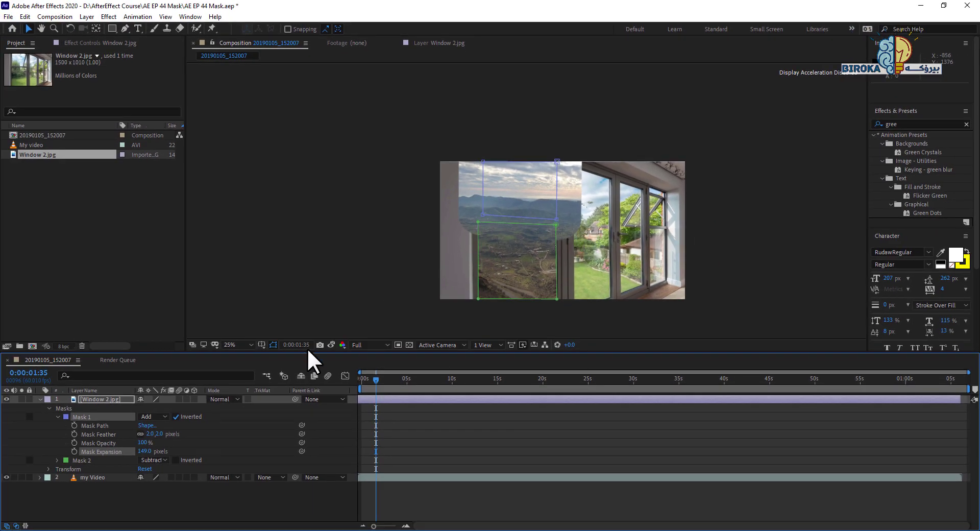
left_click(145, 451)
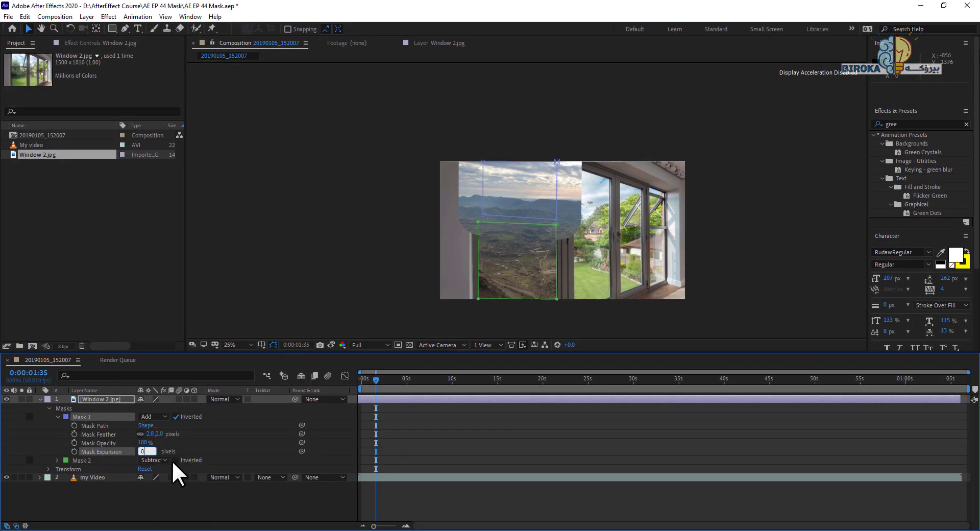
key("Return")
left_click(476, 441)
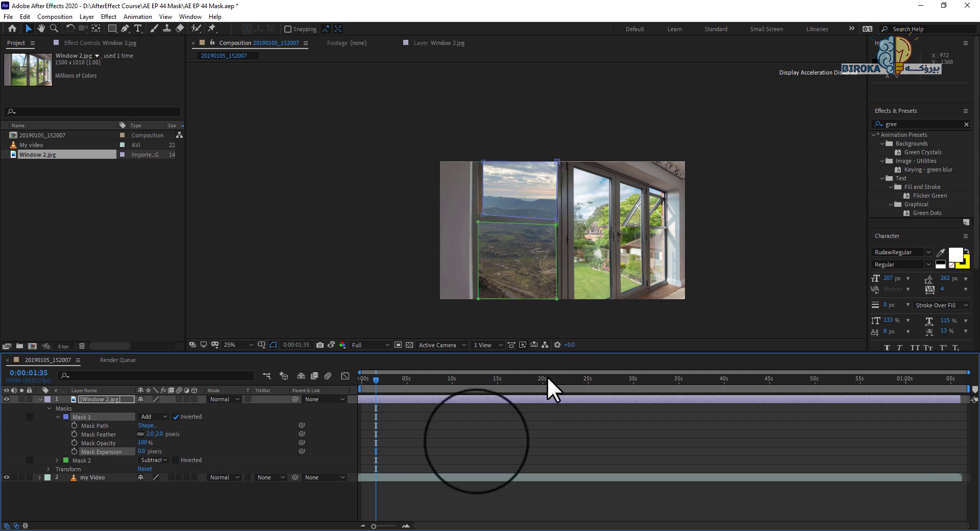
- Reveal Mask 2's properties on the Window 2.jpg layer and set its feather to 2 pixels
left_click(500, 259)
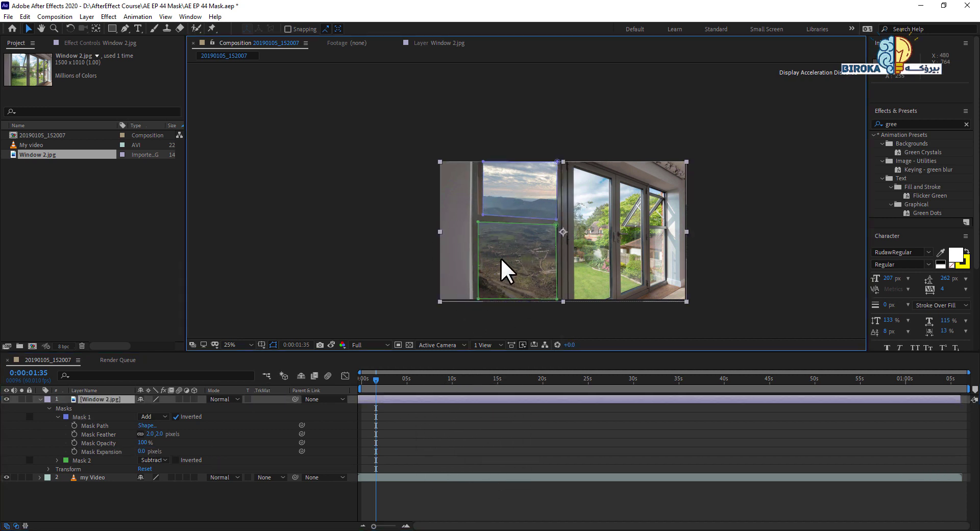
left_click(48, 407)
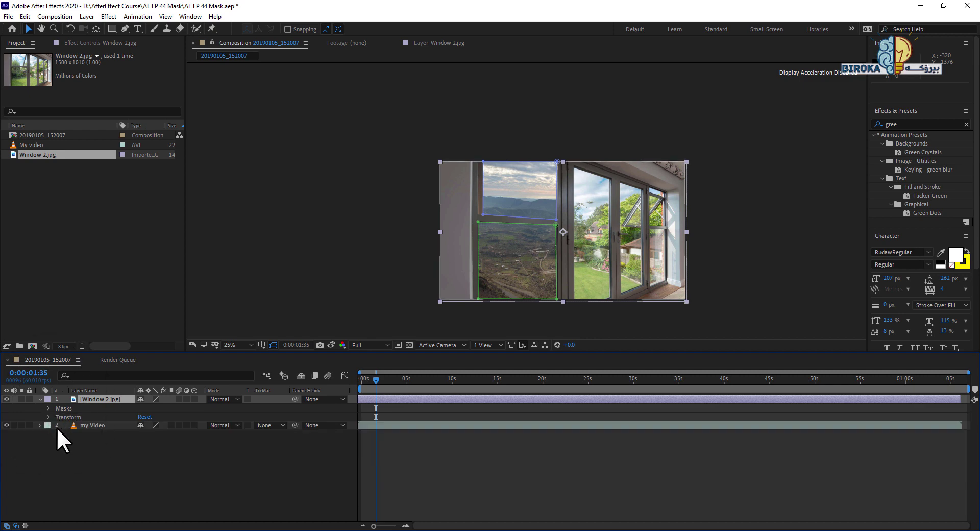
left_click(48, 407)
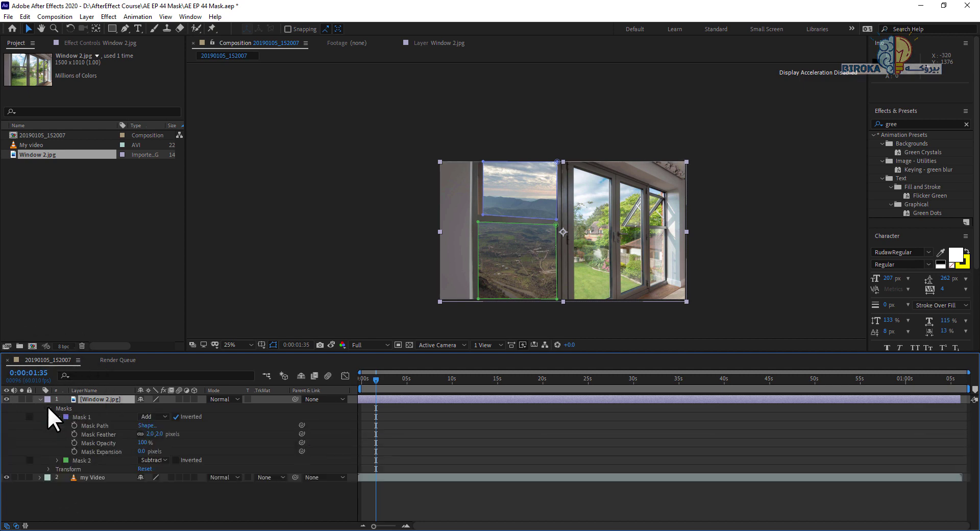
left_click(56, 459)
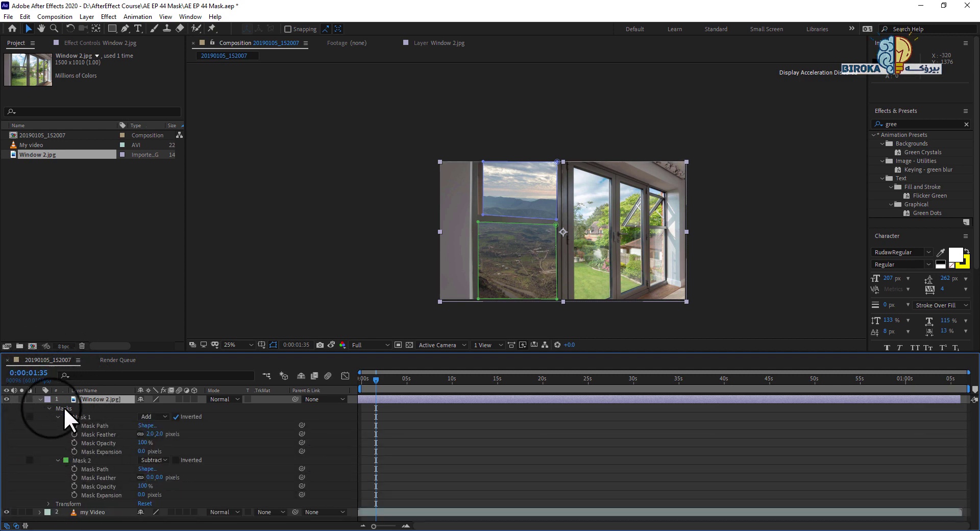
left_click(49, 408)
left_click(49, 408)
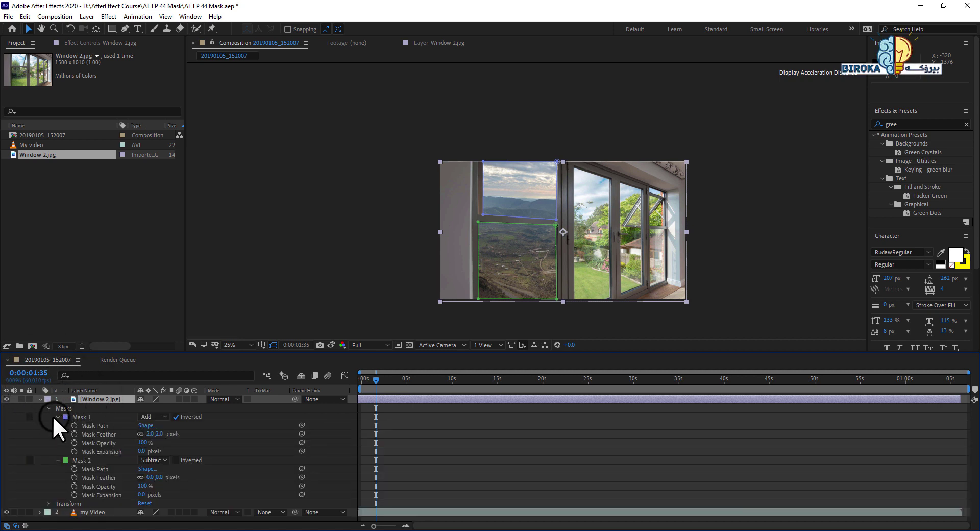
left_click(56, 417)
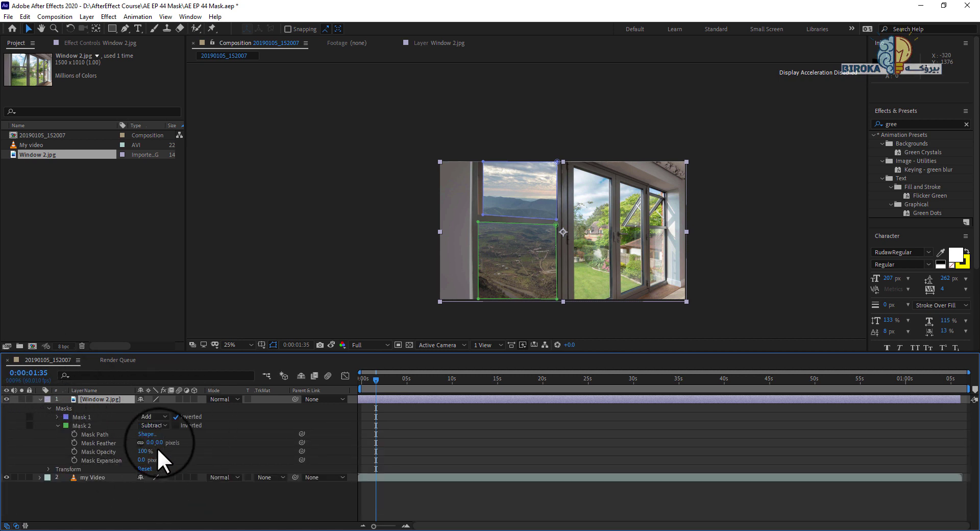
type("2")
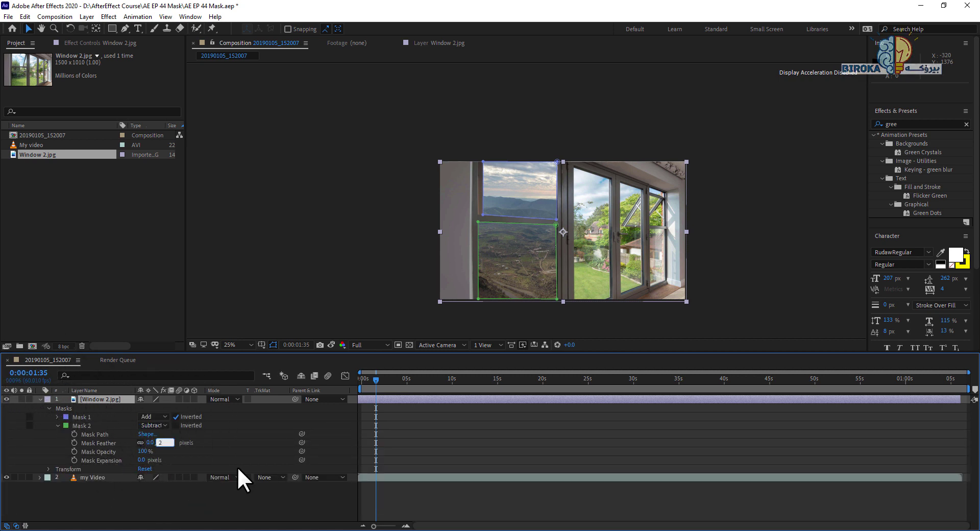
key("Return")
left_click(416, 432)
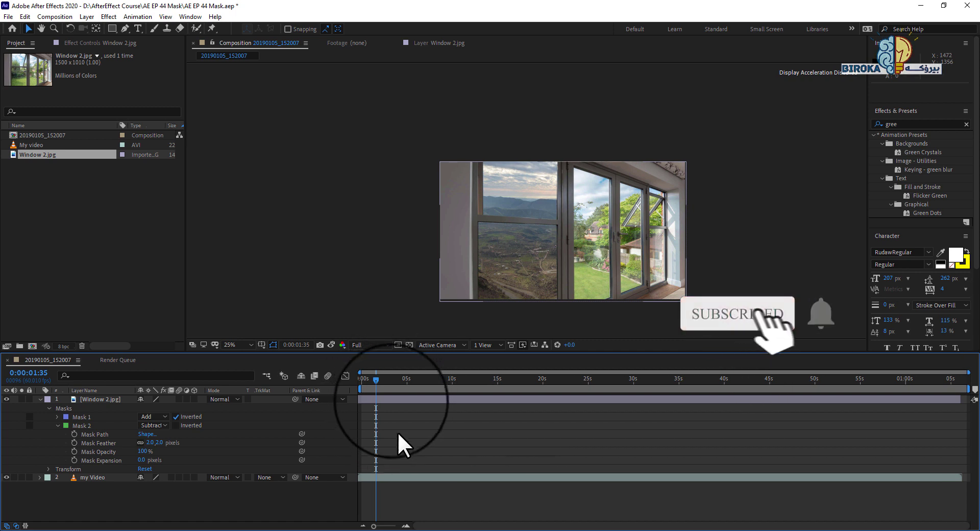
left_click(389, 399)
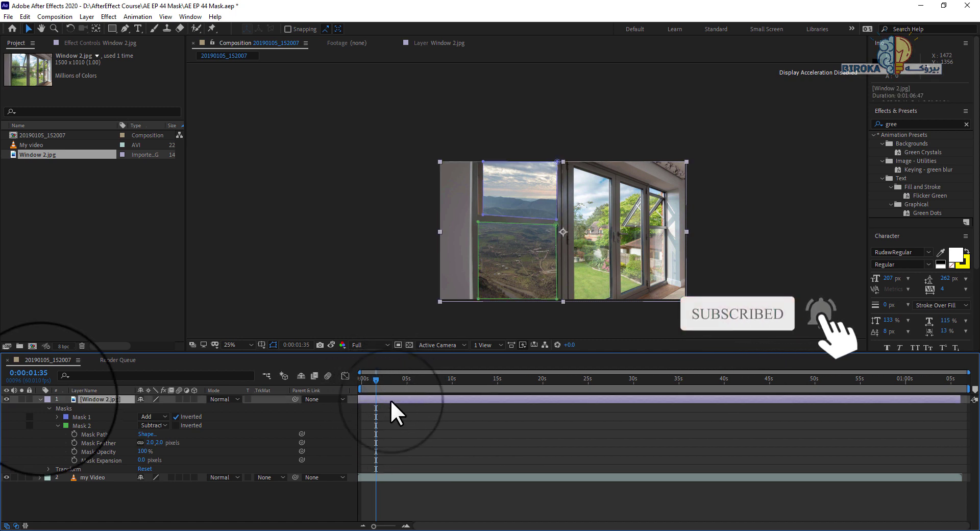
- Activate the Rectangle tool and collapse Mask 2's properties, leaving only the mask list open under the Window 2.jpg layer
left_click(40, 399)
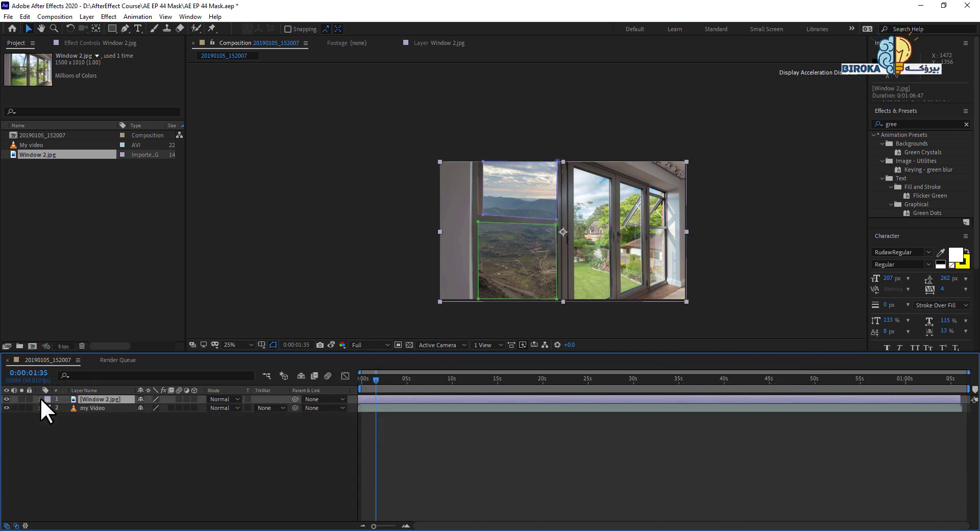
left_click(112, 29)
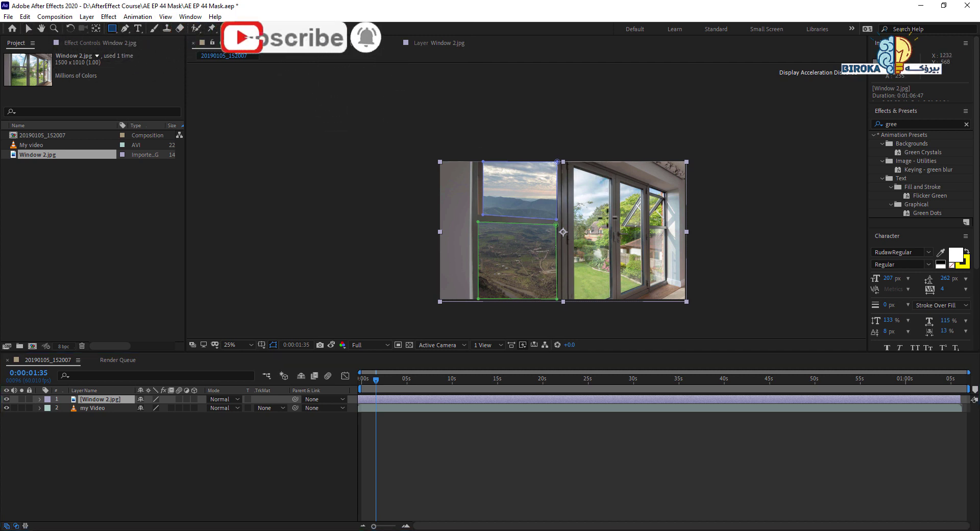
left_click(60, 399)
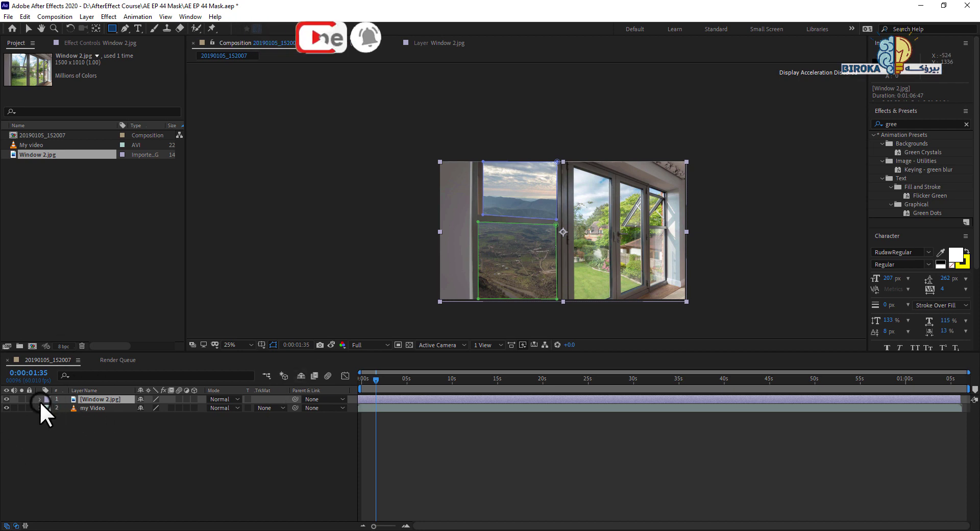
left_click(39, 399)
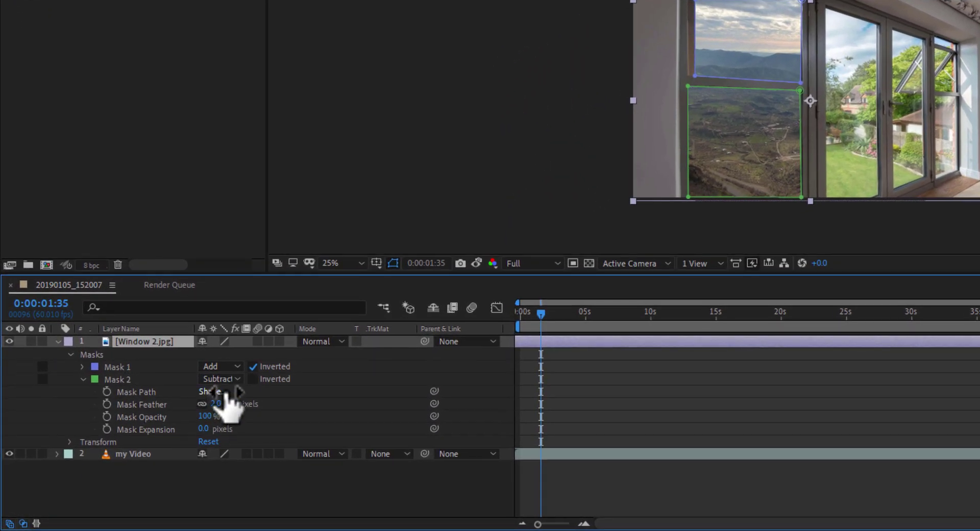
left_click(83, 379)
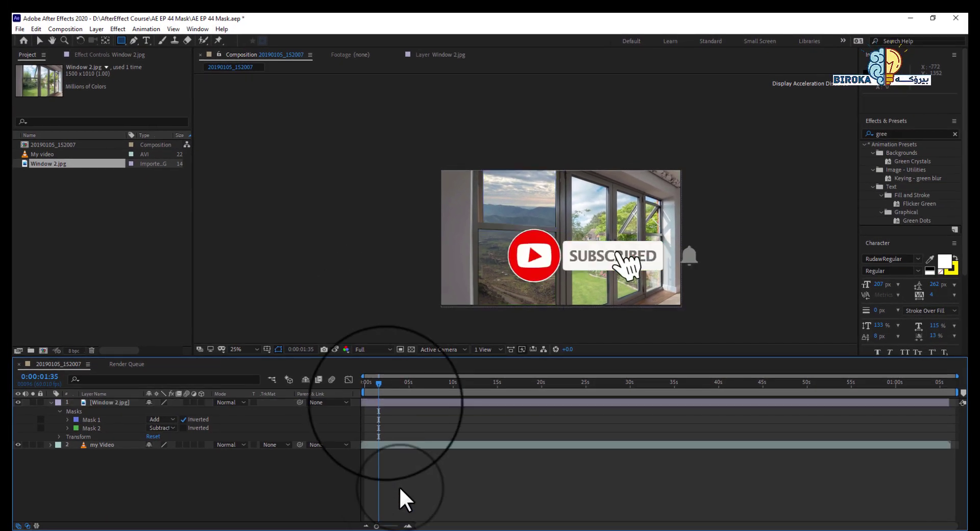
- Clear the Window 2.jpg layer selection and preview the composition with the landscape video behind the masked panes
left_click(384, 401)
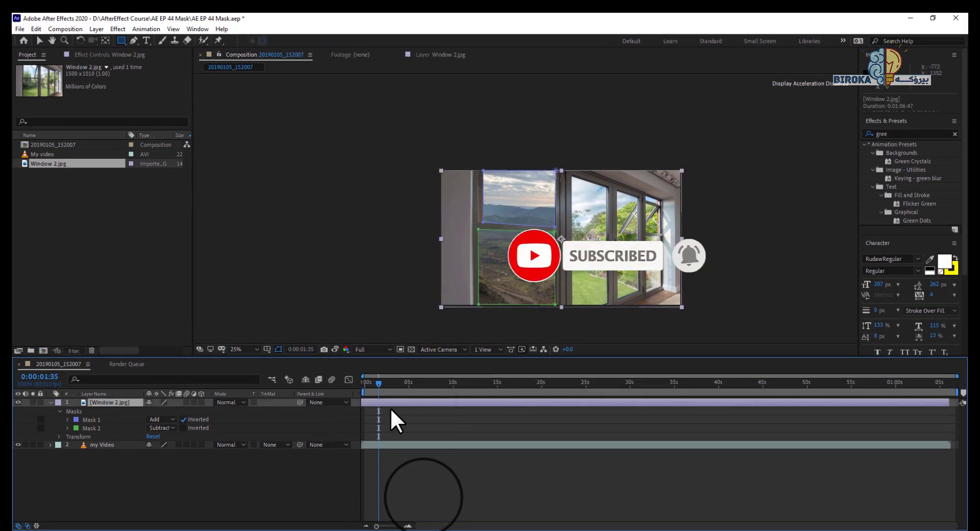
left_click(424, 491)
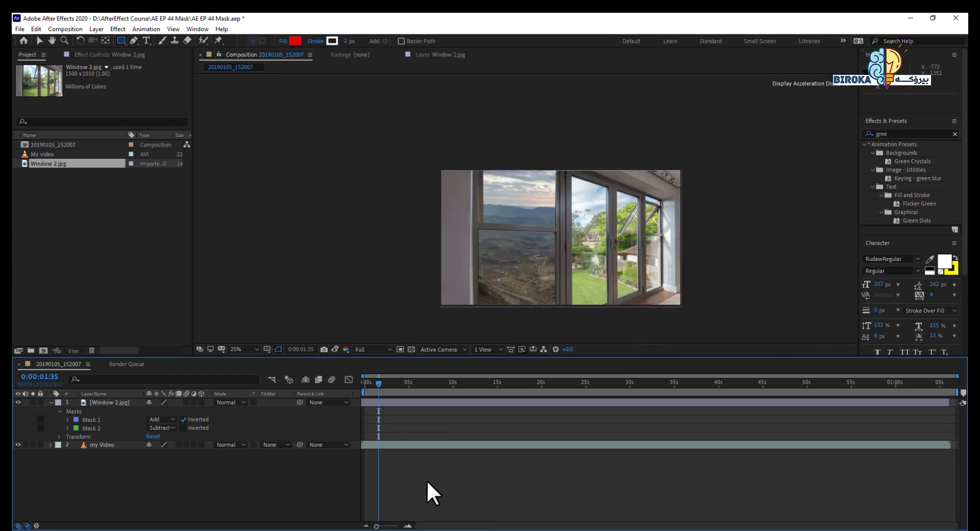
key("period")
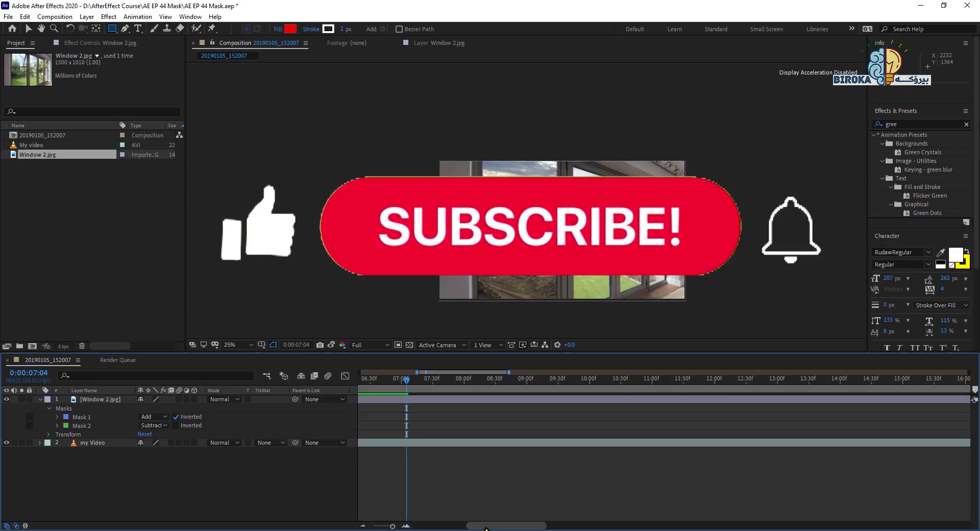